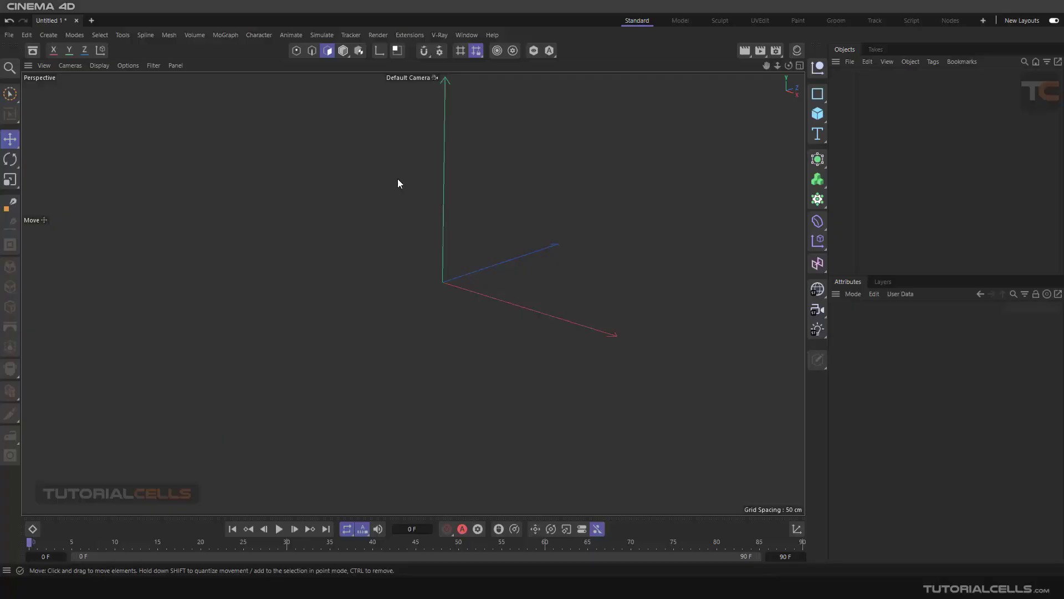
Browse the Mesh commands without choosing one, then add a default 200 cm cube
click(169, 35)
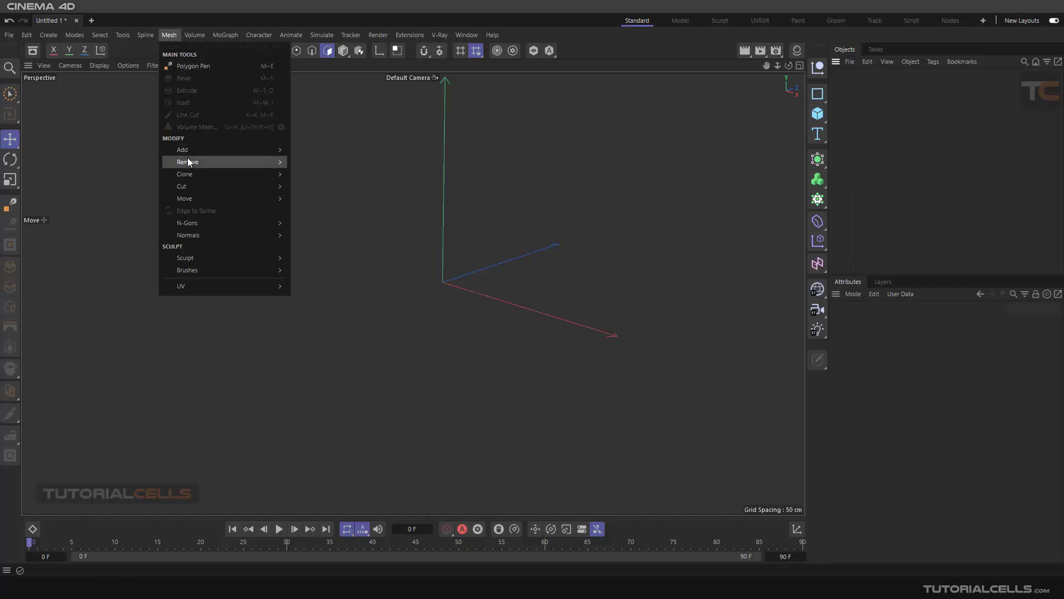
mouse_move(189, 152)
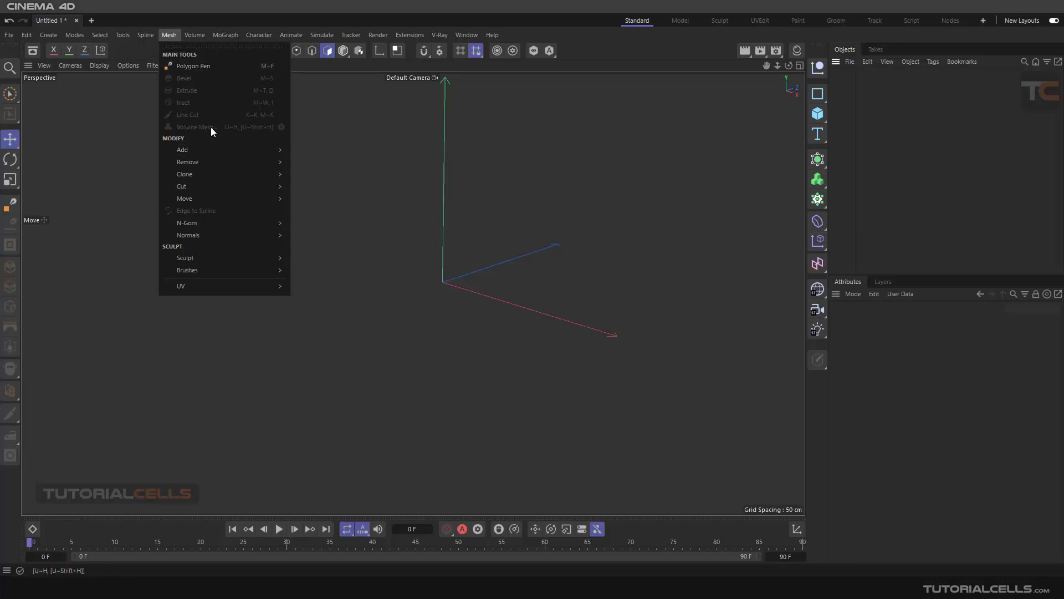
click(553, 225)
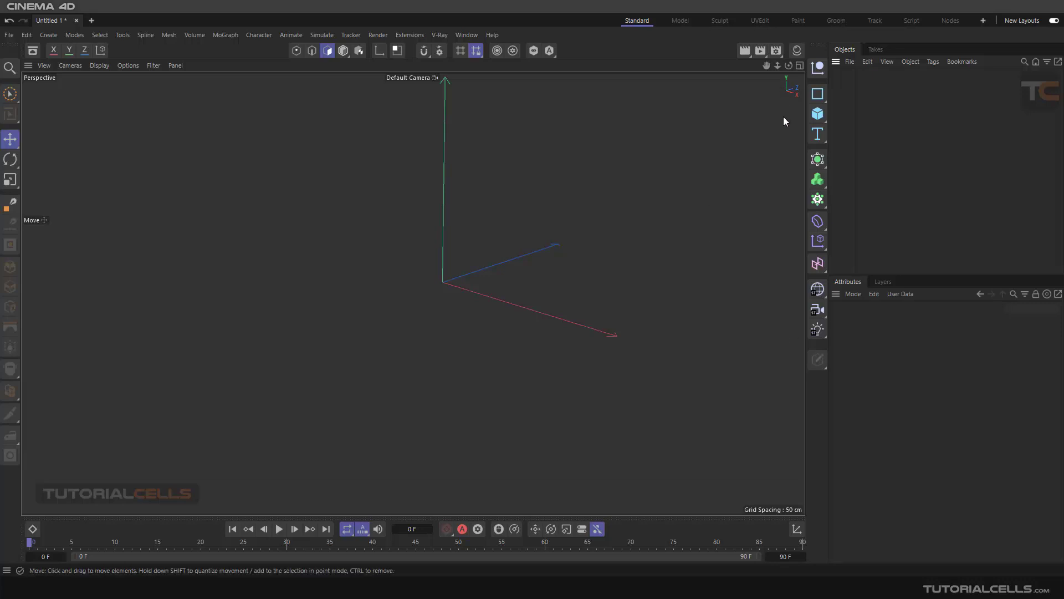
click(169, 35)
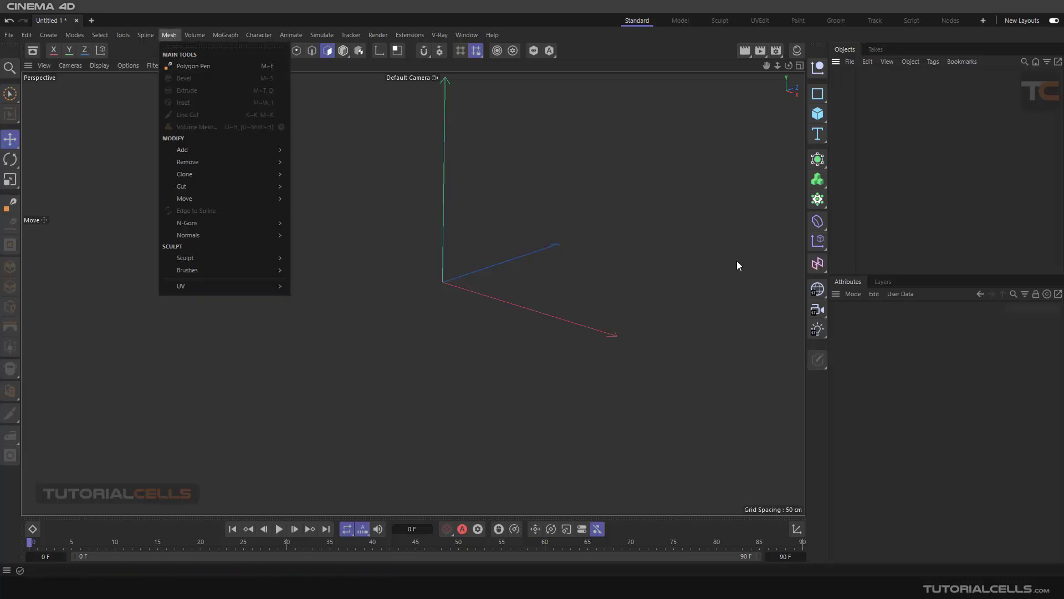
click(819, 343)
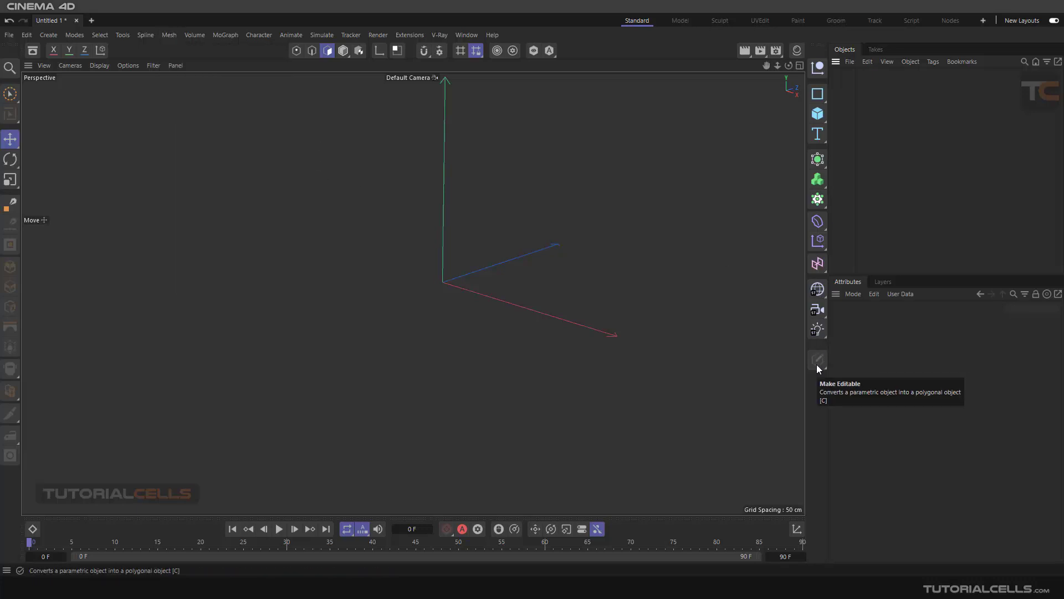
click(818, 113)
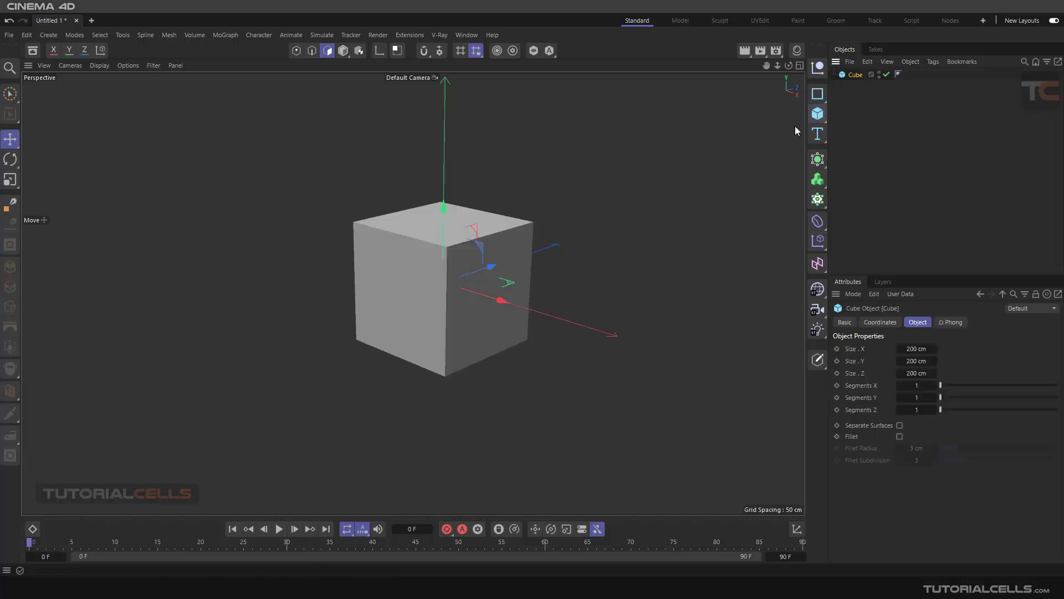
scroll(443, 253, up, 1)
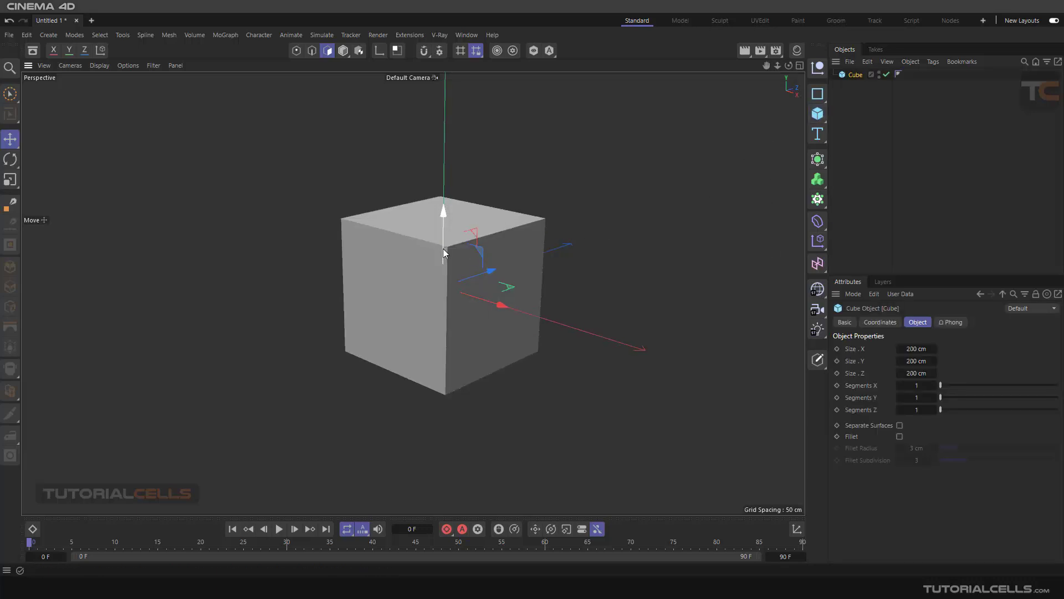
Tear off the Make Editable conversion flyout as a floating palette, move it, then close it
click(818, 360)
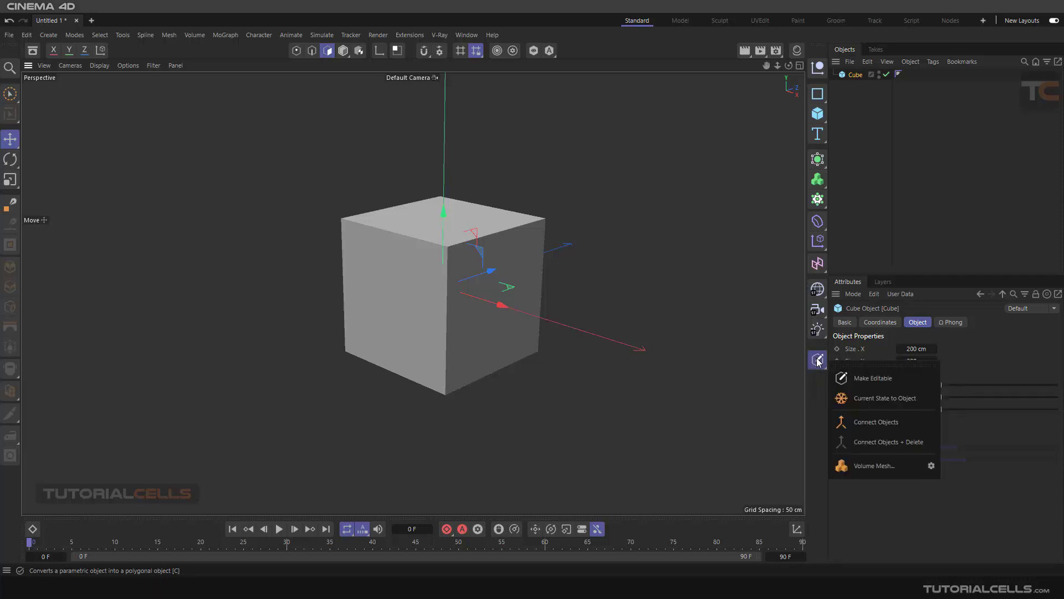
click(854, 365)
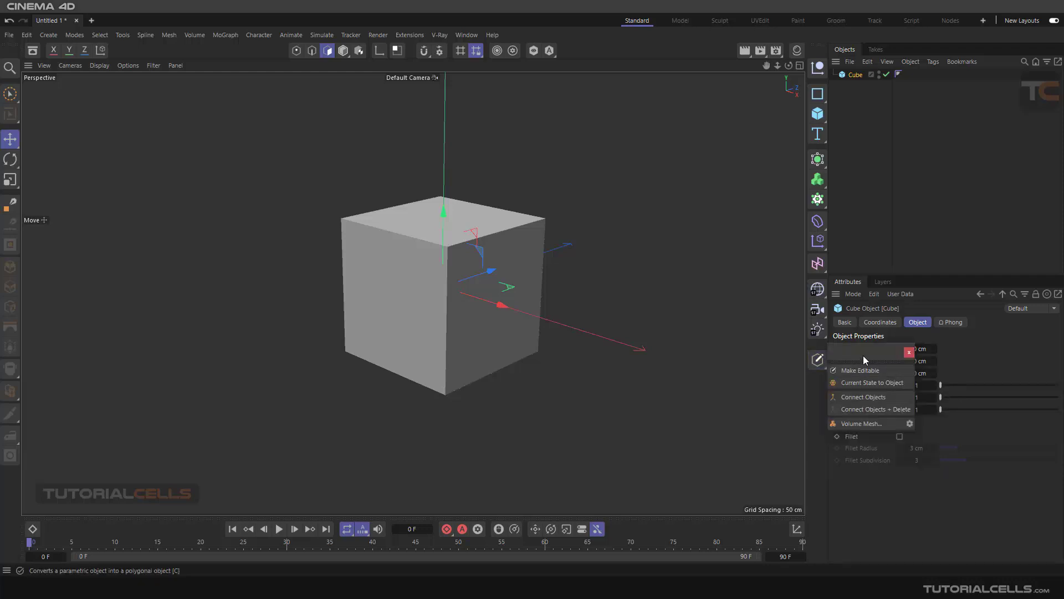
drag(863, 355, 719, 205)
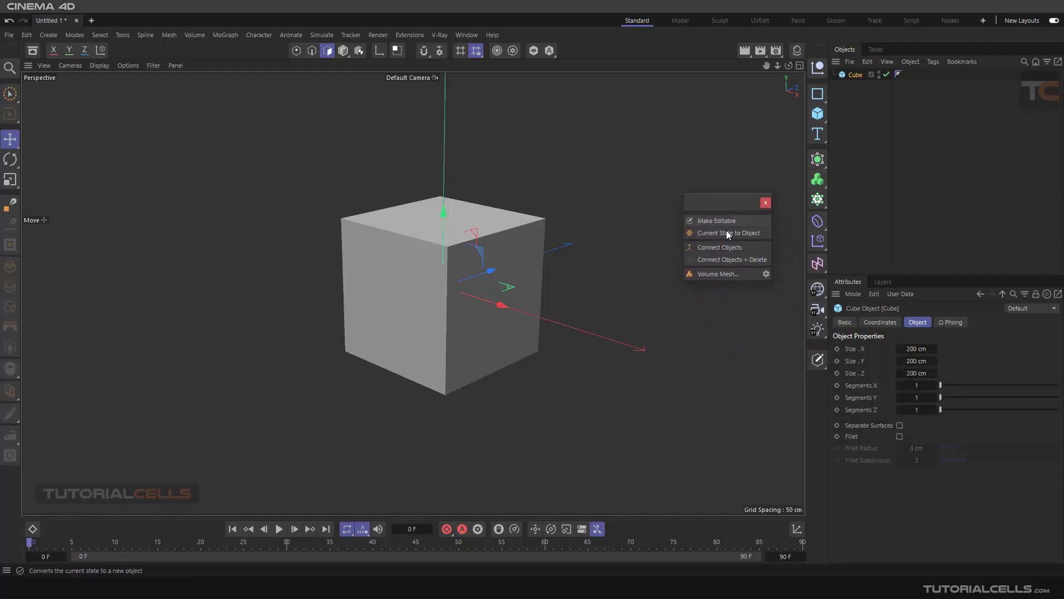
right_click(726, 231)
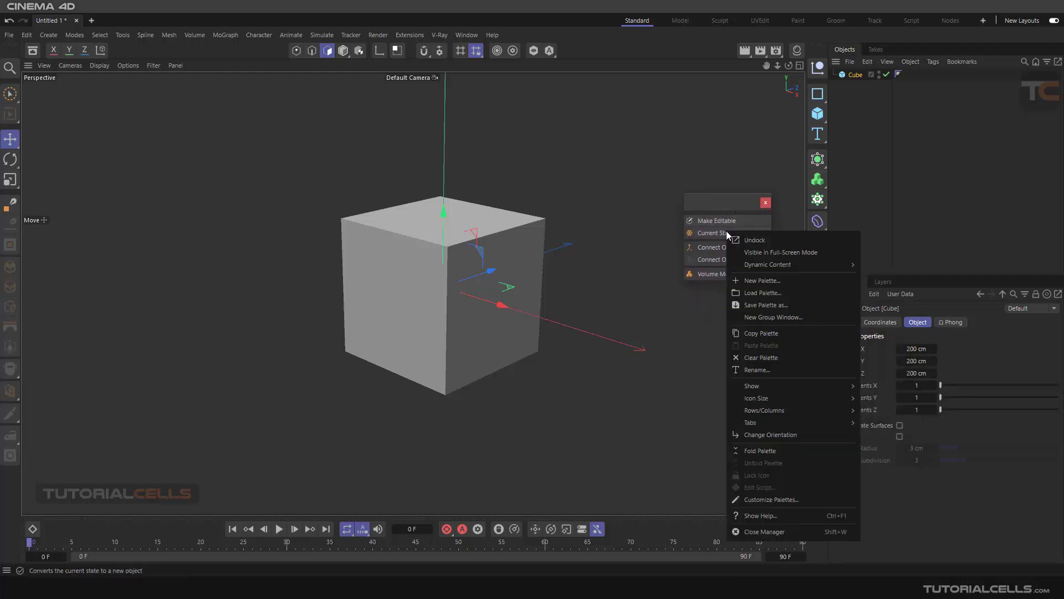
click(765, 203)
click(765, 203)
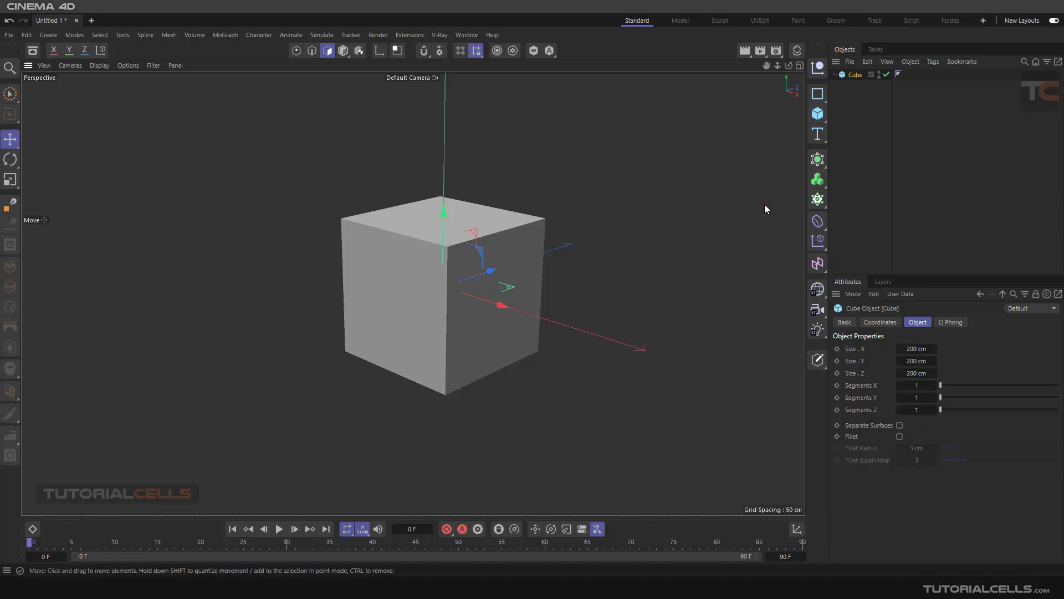
Make the cube editable and select its top face in Polygon mode
click(818, 359)
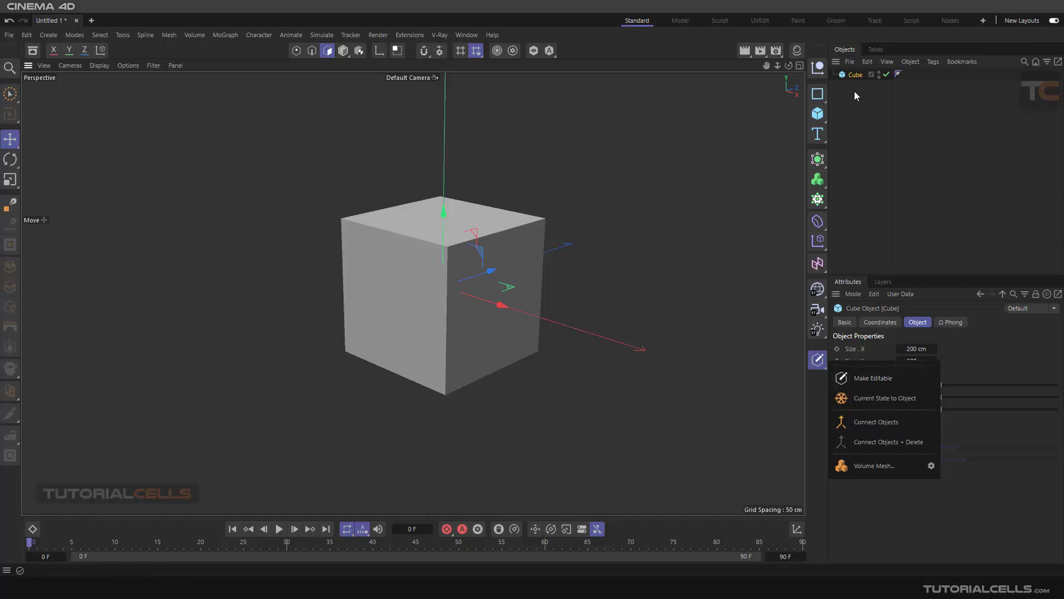
click(864, 375)
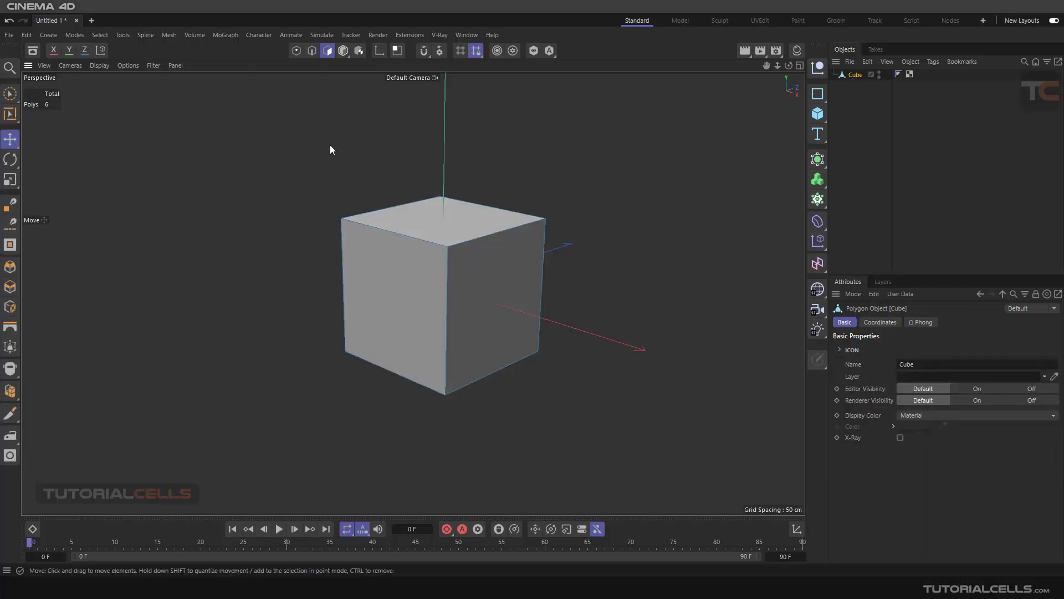
click(311, 54)
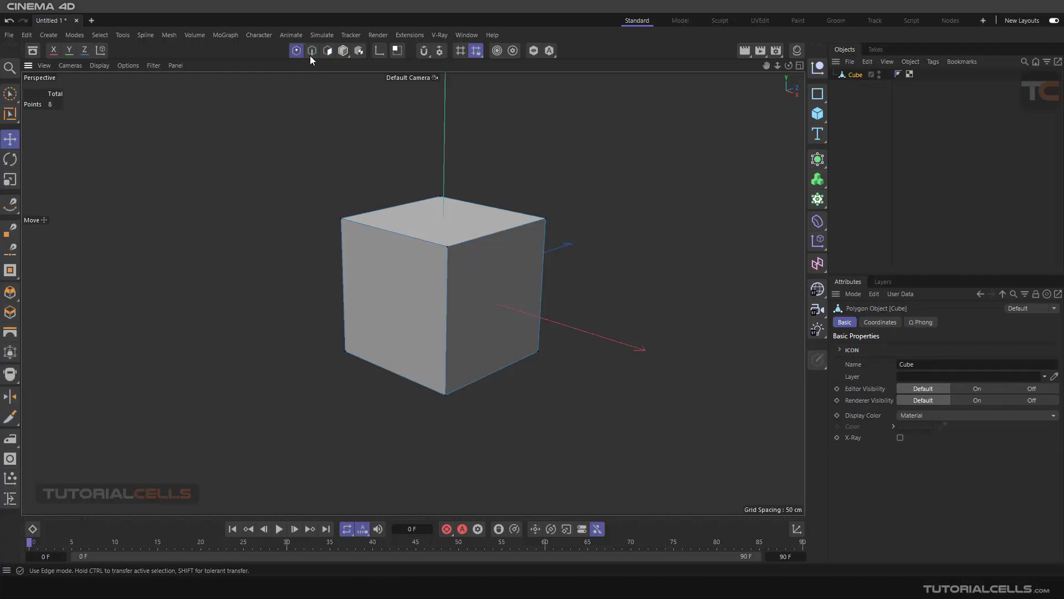
click(328, 51)
click(472, 226)
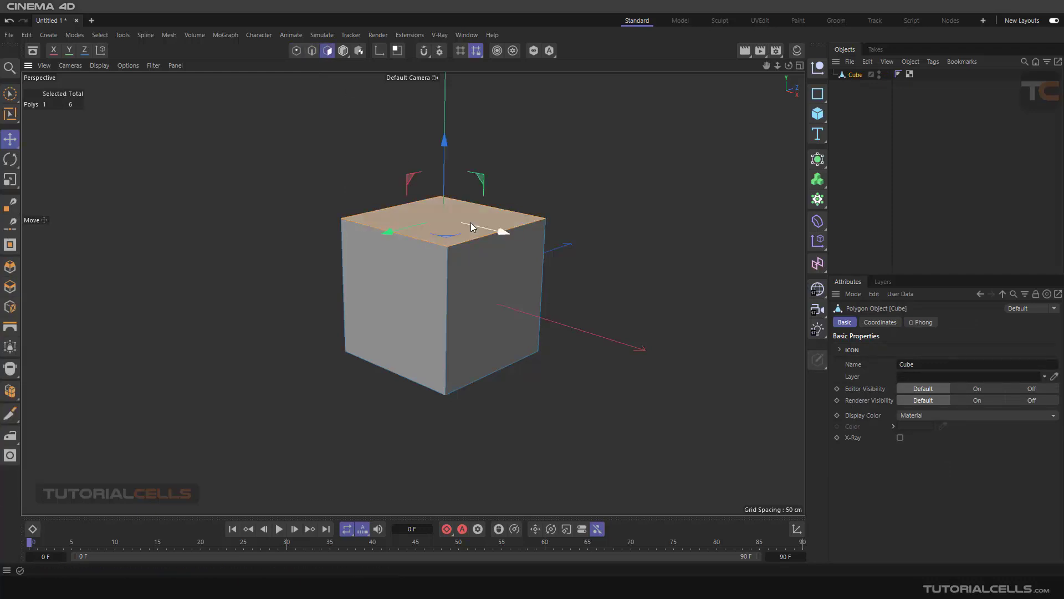
Browse the polygon and Mesh commands for the top face, then deselect it
right_click(267, 116)
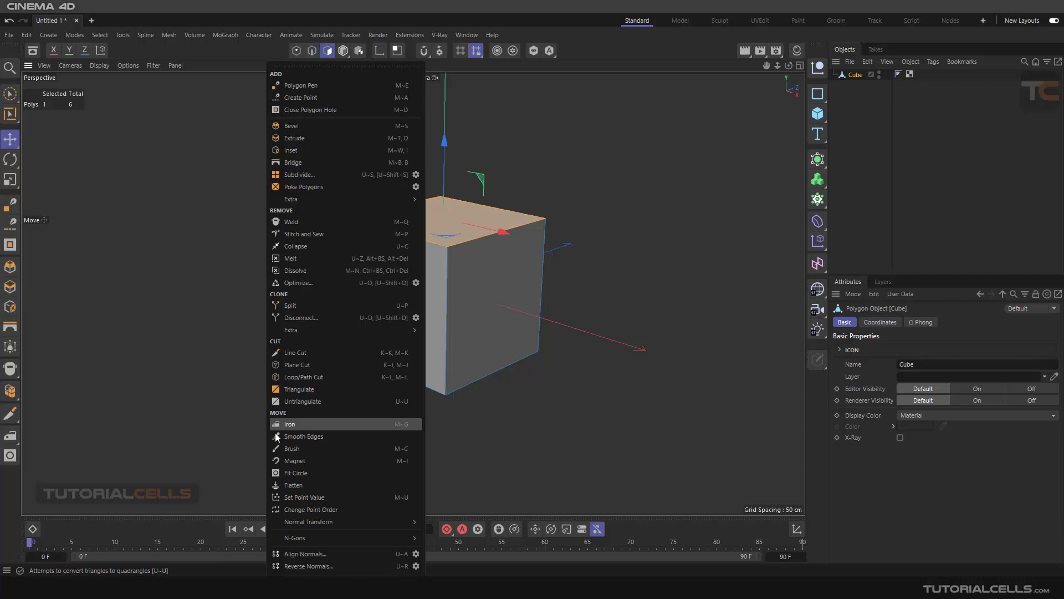
click(162, 35)
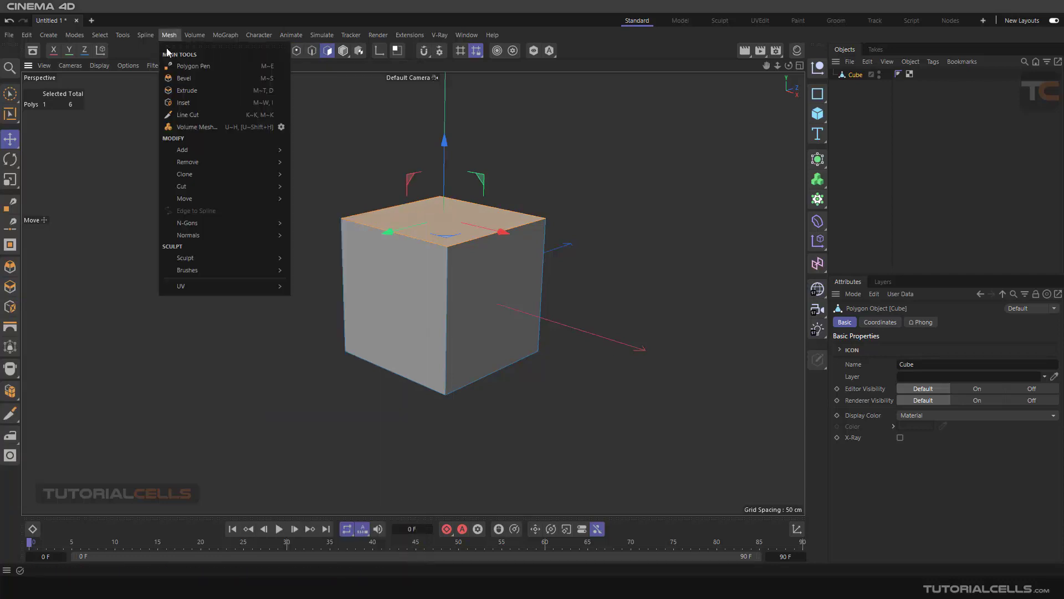
mouse_move(195, 150)
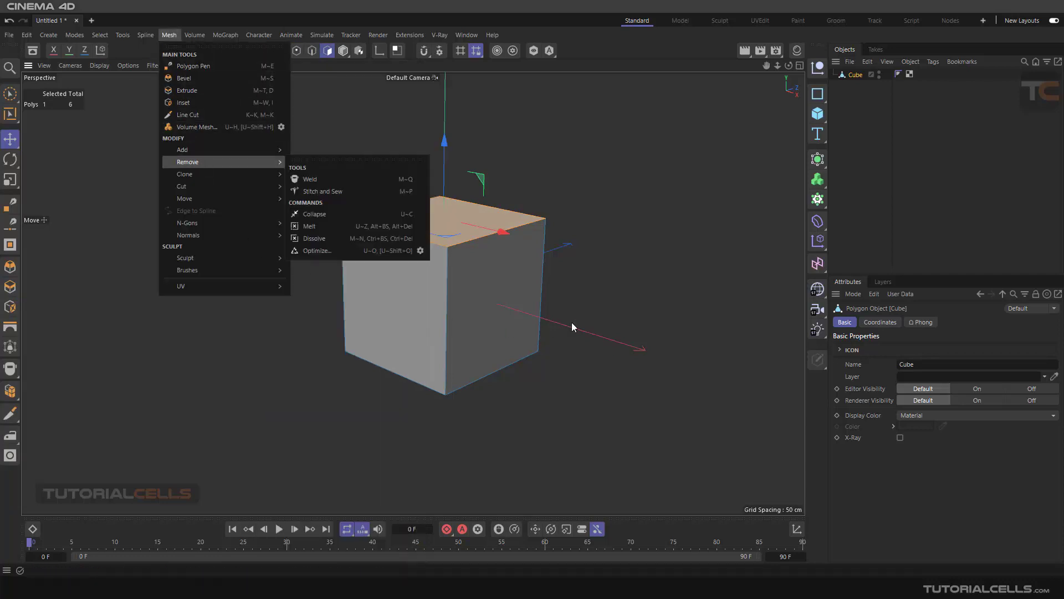
click(603, 297)
click(619, 303)
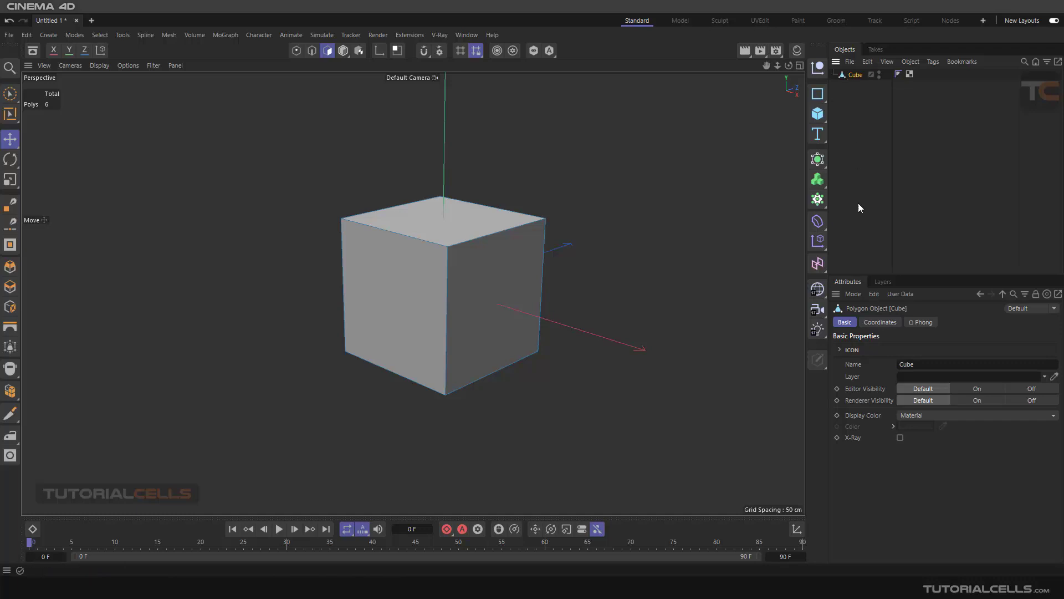
click(817, 364)
Replace the converted cube with a new cube and widen it to 190 cm along X
key(Delete)
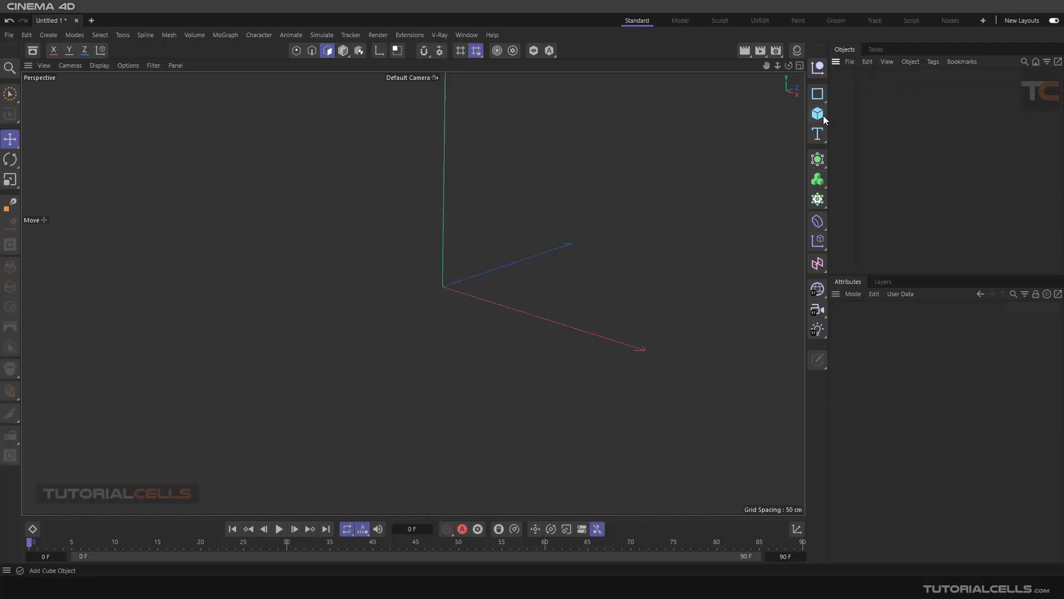
drag(823, 116, 865, 132)
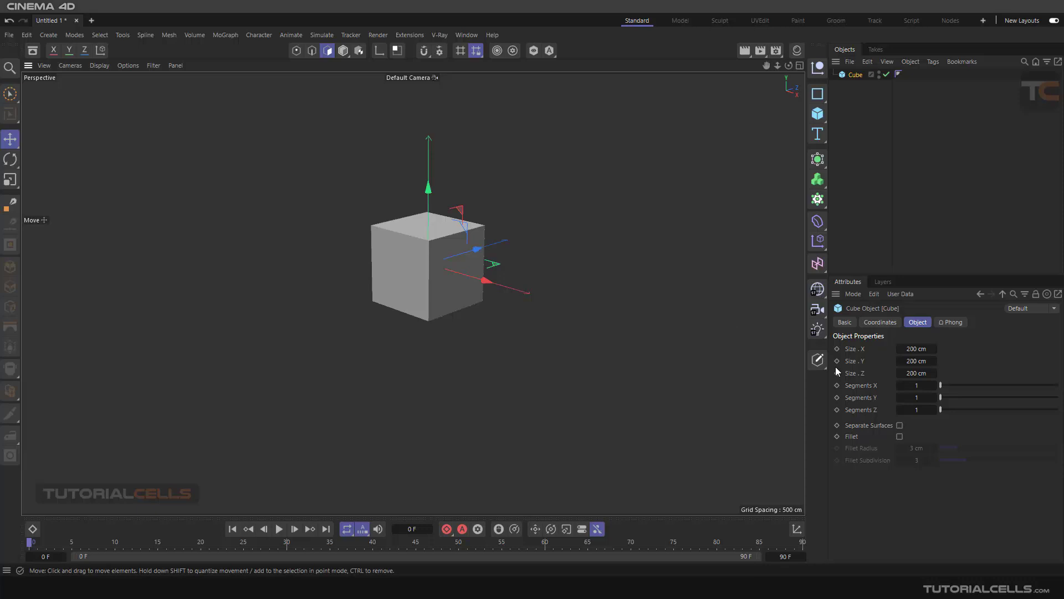
drag(934, 349, 970, 361)
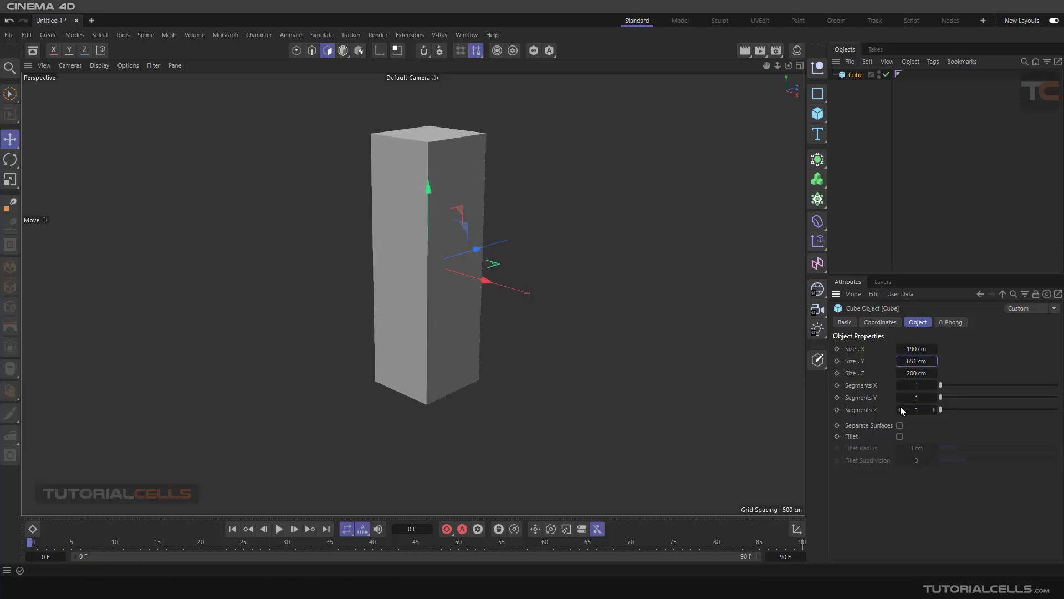
Enable Gouraud Shading (Lines) and set the cube's Y segments to 20
click(101, 66)
click(113, 109)
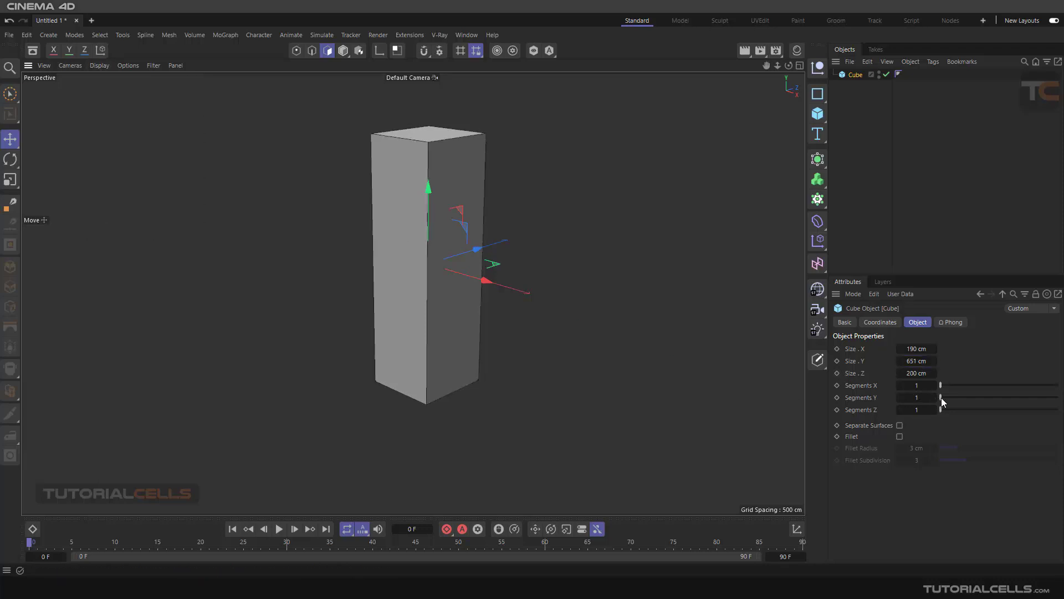
drag(941, 398, 1058, 397)
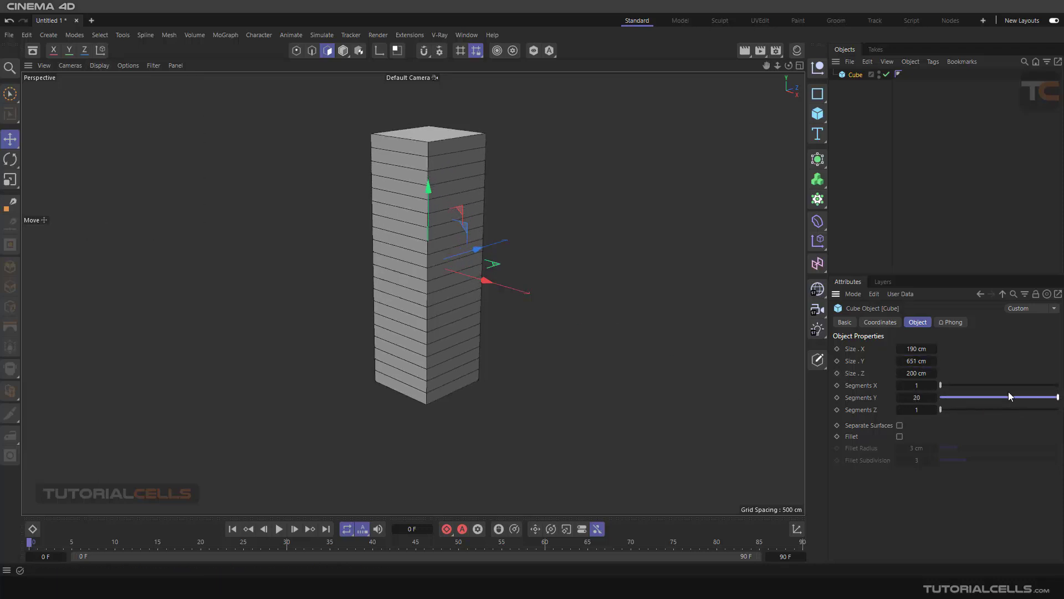
Add a Bend deformer under the cube with 87° strength and 360° angle
click(818, 222)
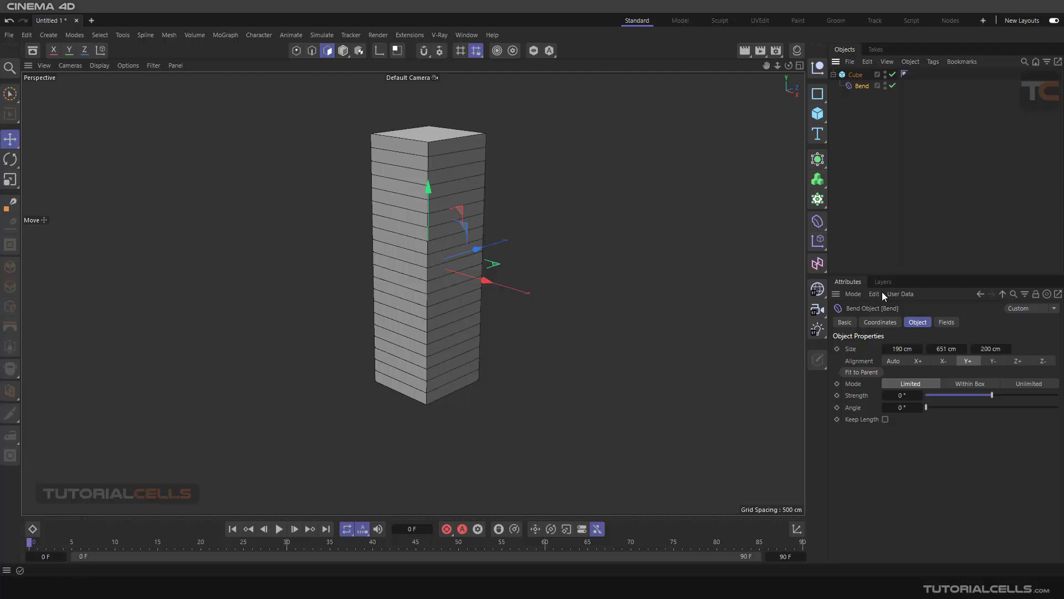
drag(933, 405, 1061, 409)
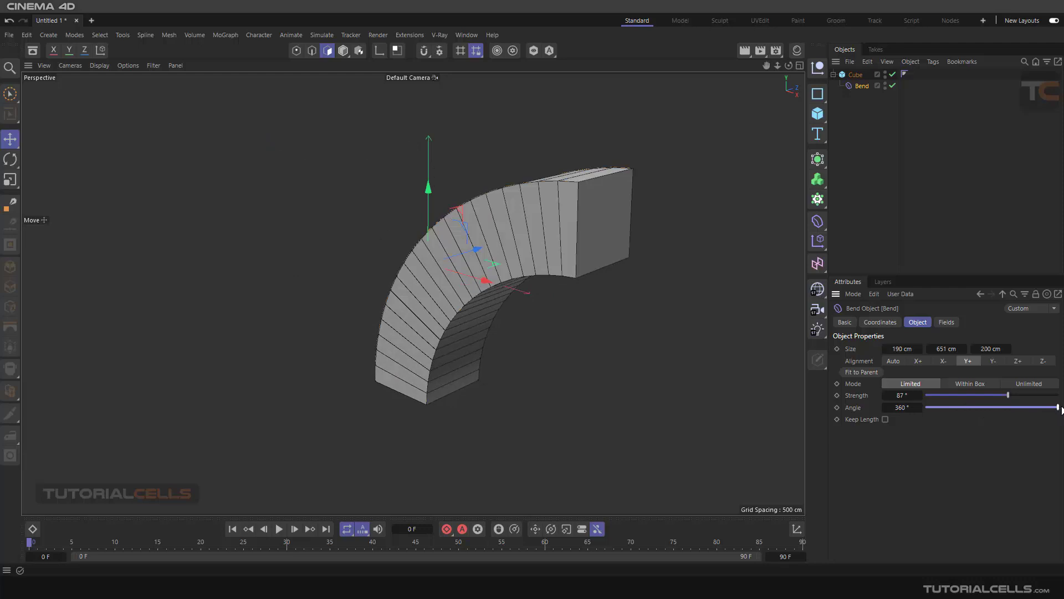
click(857, 76)
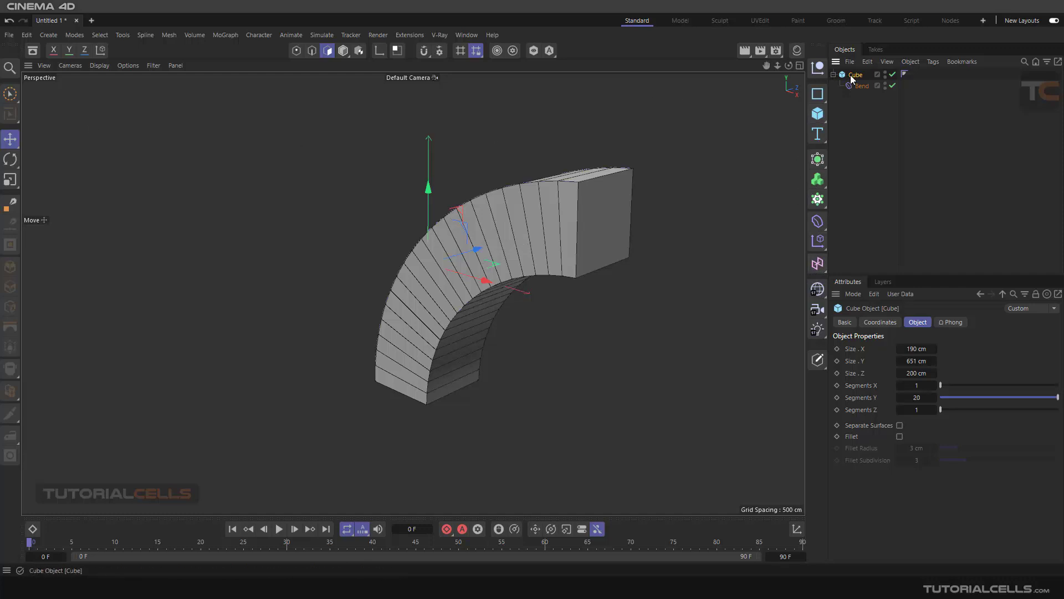
Expand Cube to reveal its Bend child, toggle Points and Model modes, and orbit the arc
click(819, 360)
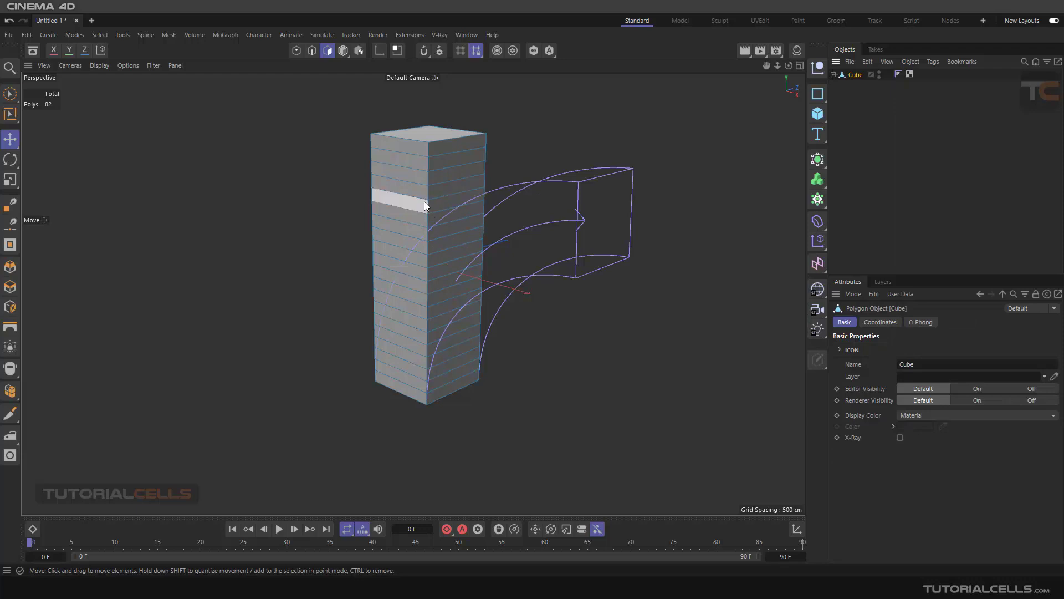
click(343, 50)
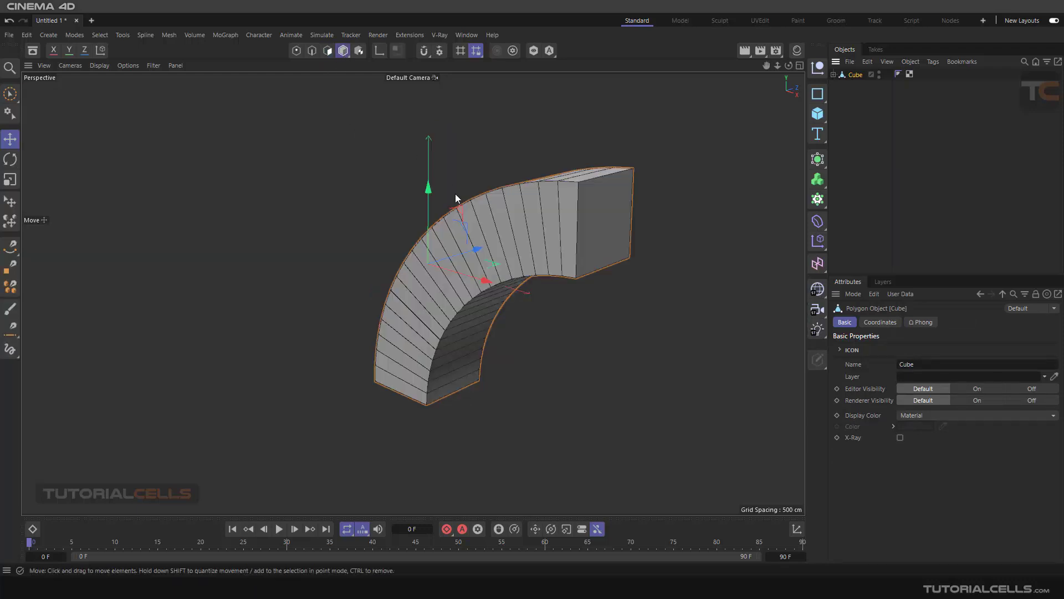
click(833, 75)
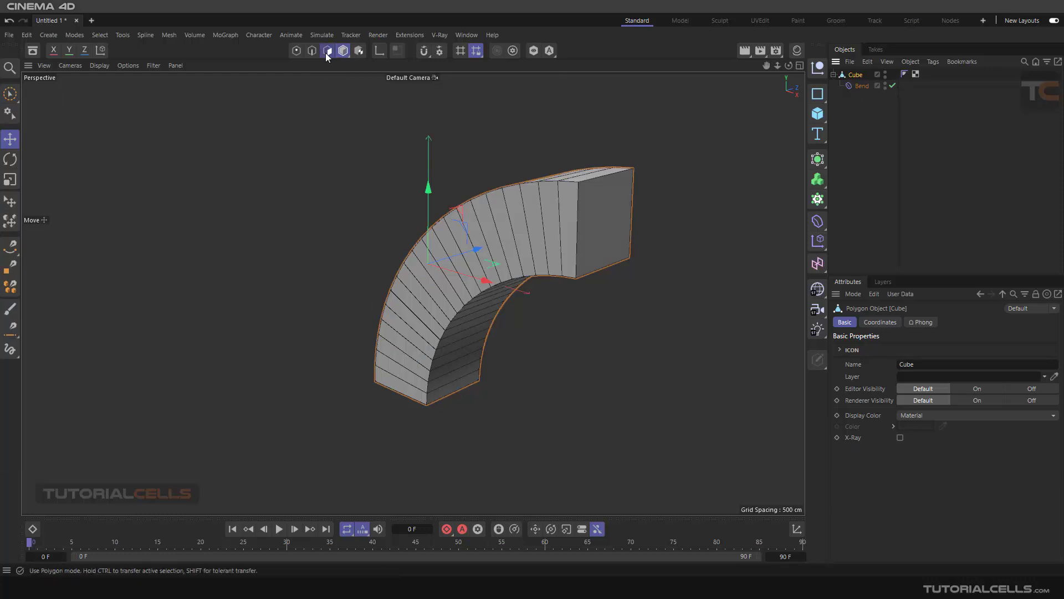
click(296, 51)
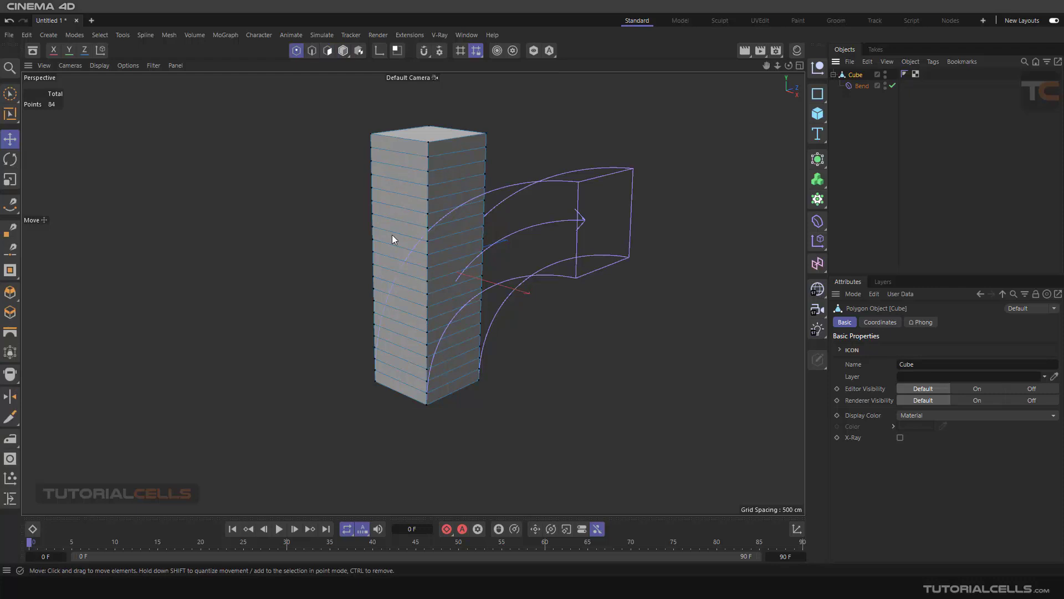
click(344, 49)
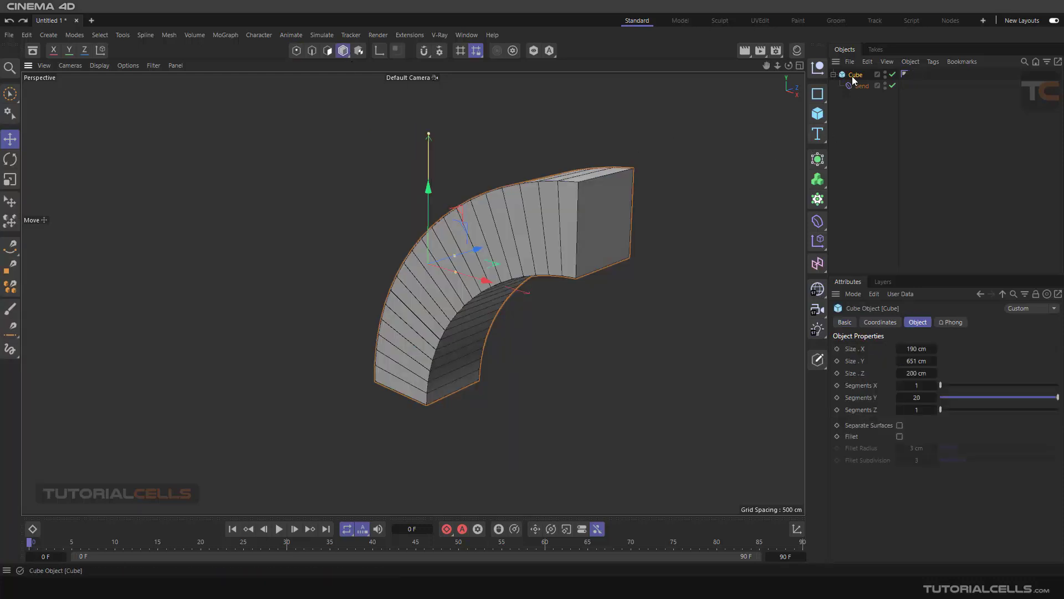
click(312, 50)
click(342, 50)
scroll(573, 237, up, 1)
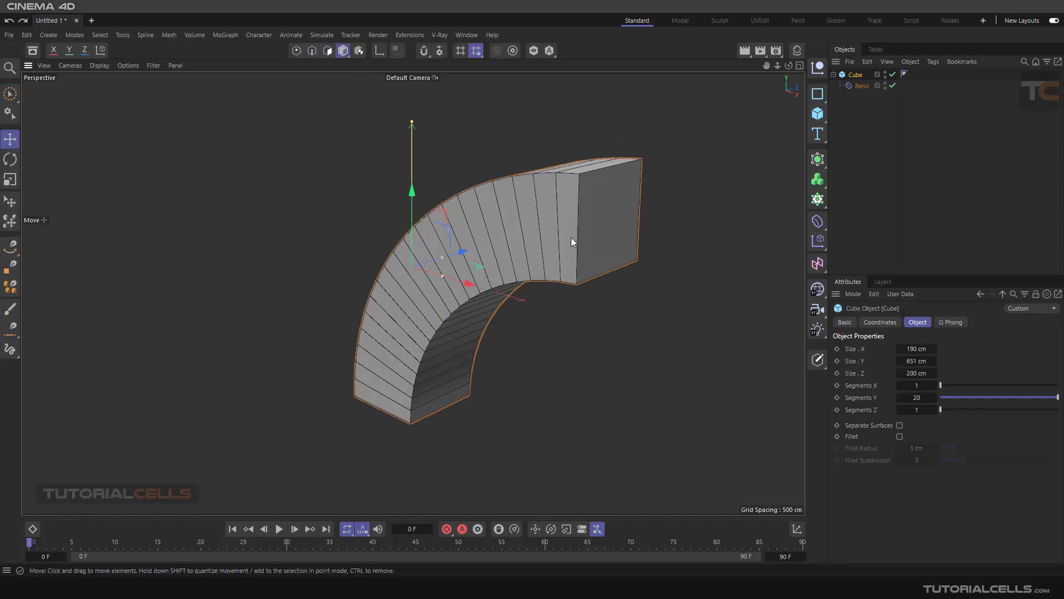
alt+drag(490, 255, 365, 305)
scroll(471, 255, up, 2)
scroll(364, 305, down, 2)
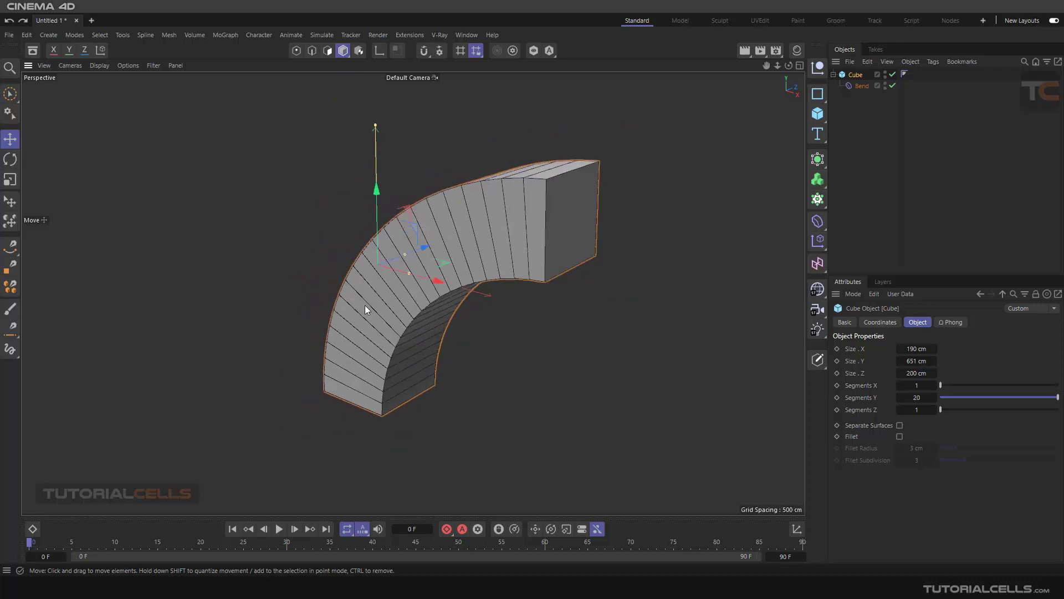
Freeze the bent cube with Current State to Object and move the two cubes apart
click(815, 360)
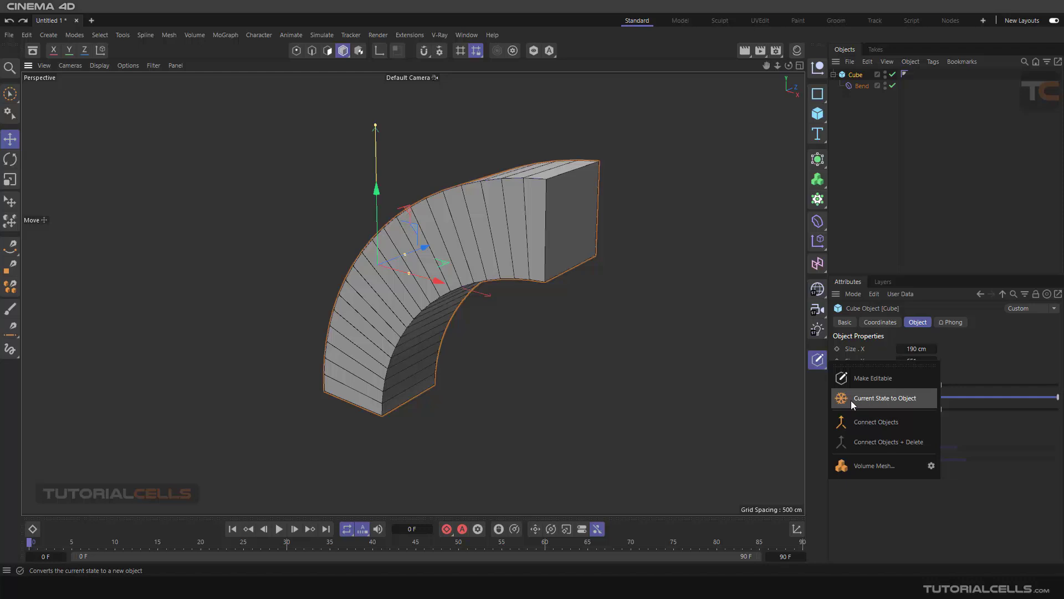
click(873, 399)
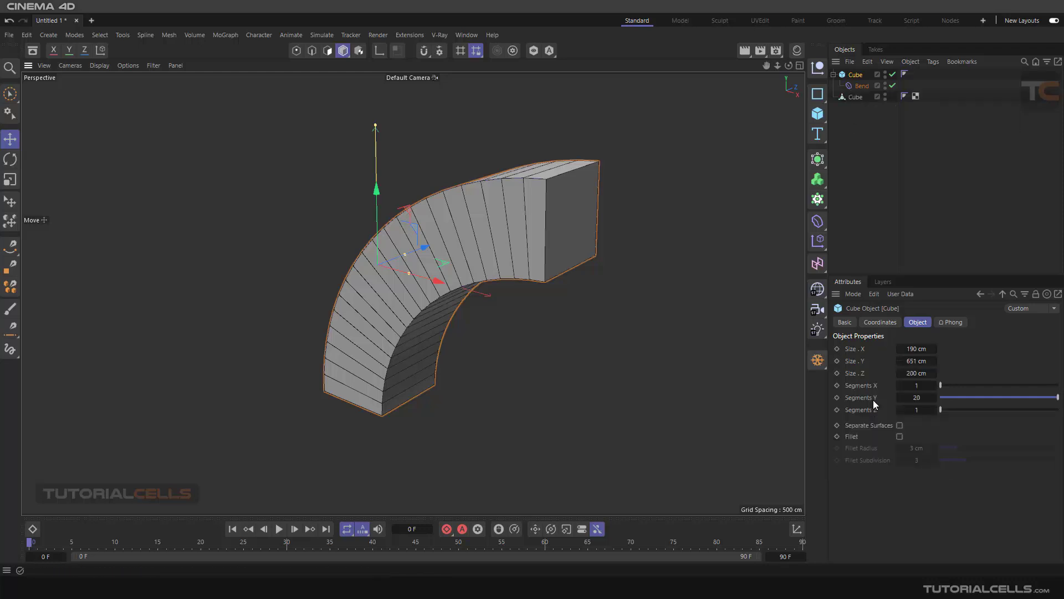
scroll(443, 239, down, 2)
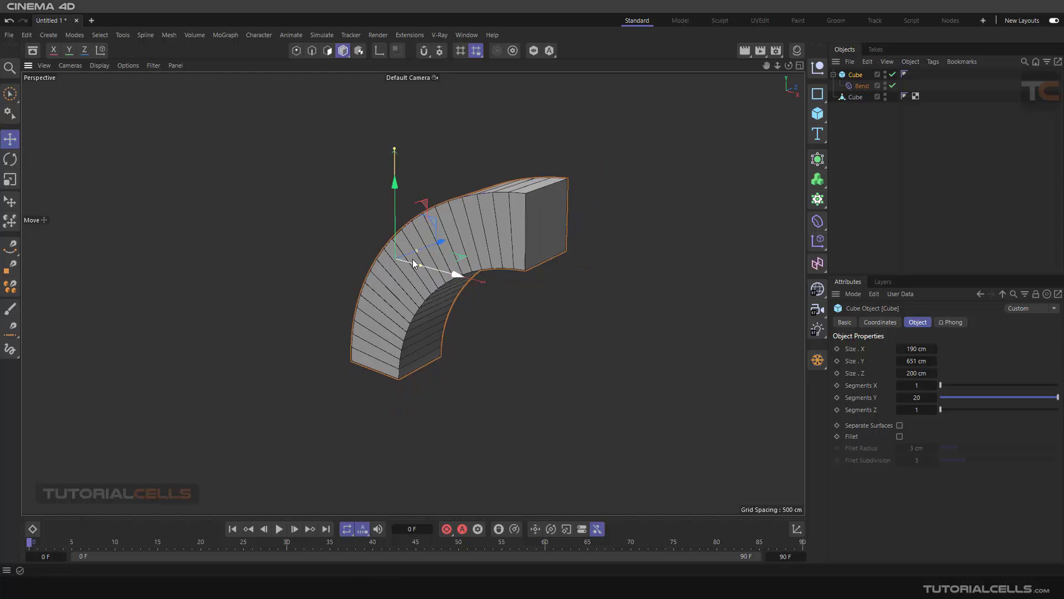
drag(438, 242, 360, 317)
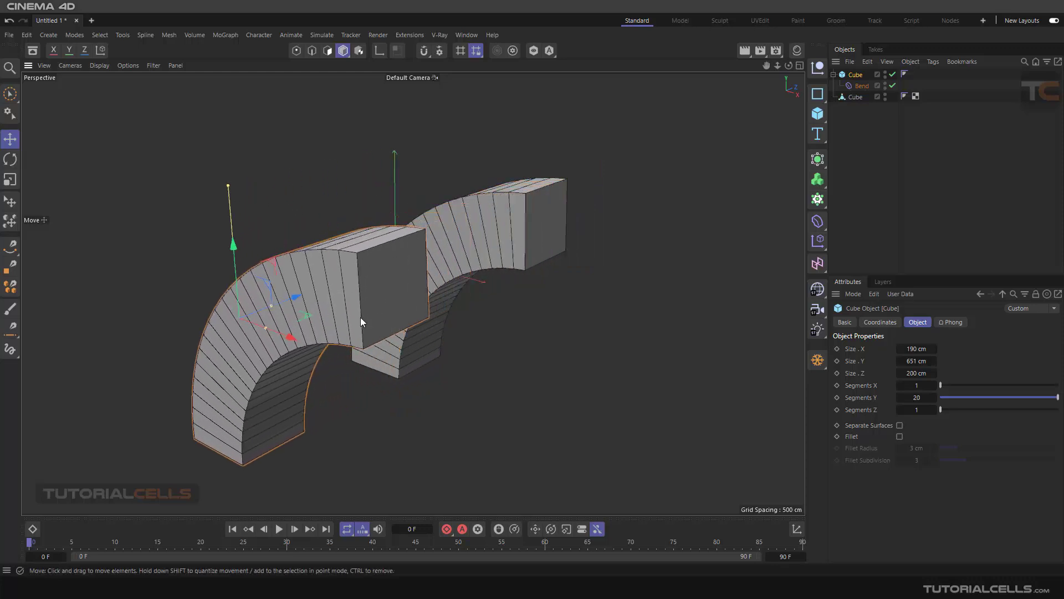
scroll(363, 317, down, 1)
middle_click(367, 308)
middle_click(278, 214)
scroll(395, 325, up, 2)
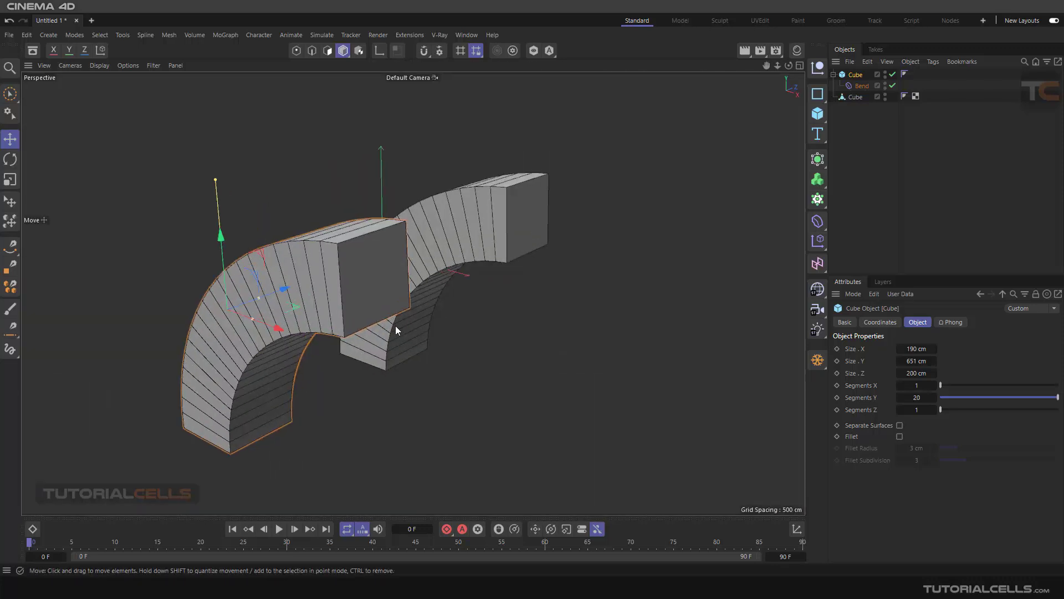
alt+middle_drag(395, 325, 484, 301)
drag(390, 264, 331, 294)
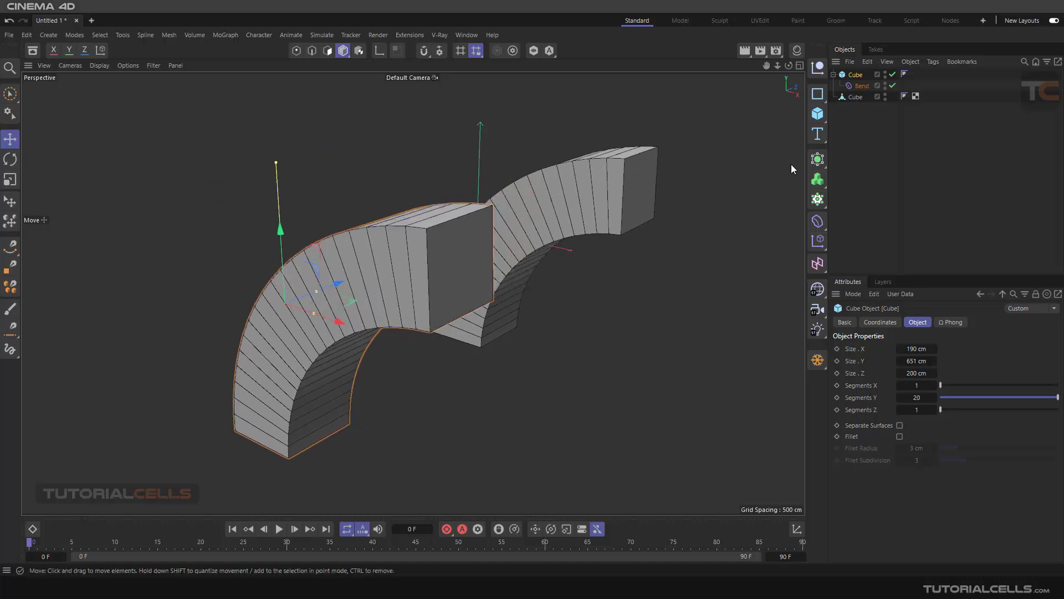
Select the frozen polygon cube and the Bend deformer to compare both cubes
click(855, 98)
alt+drag(499, 229, 586, 185)
click(848, 86)
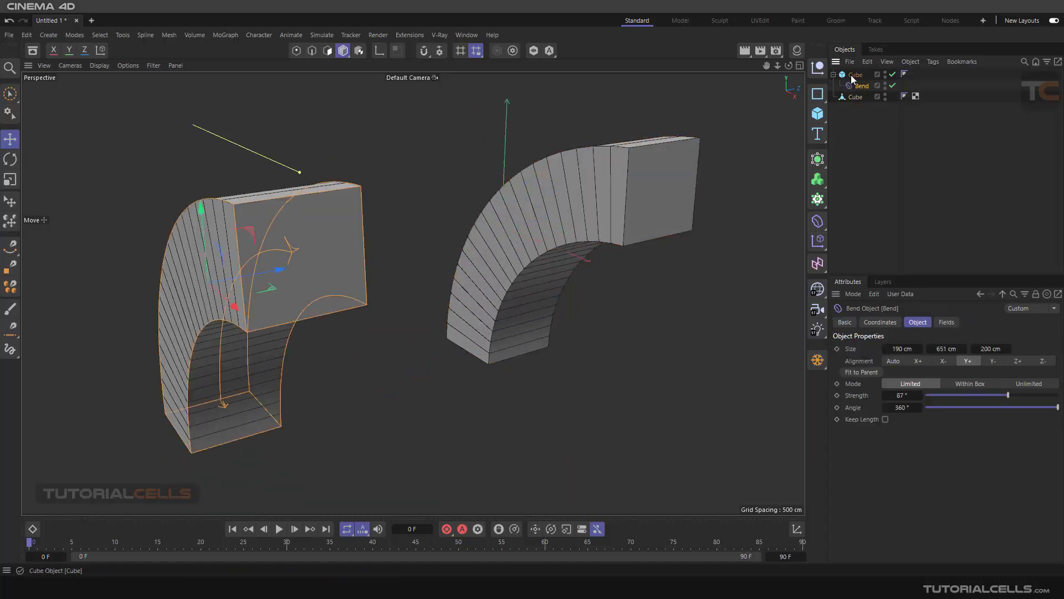
alt+drag(514, 194, 454, 214)
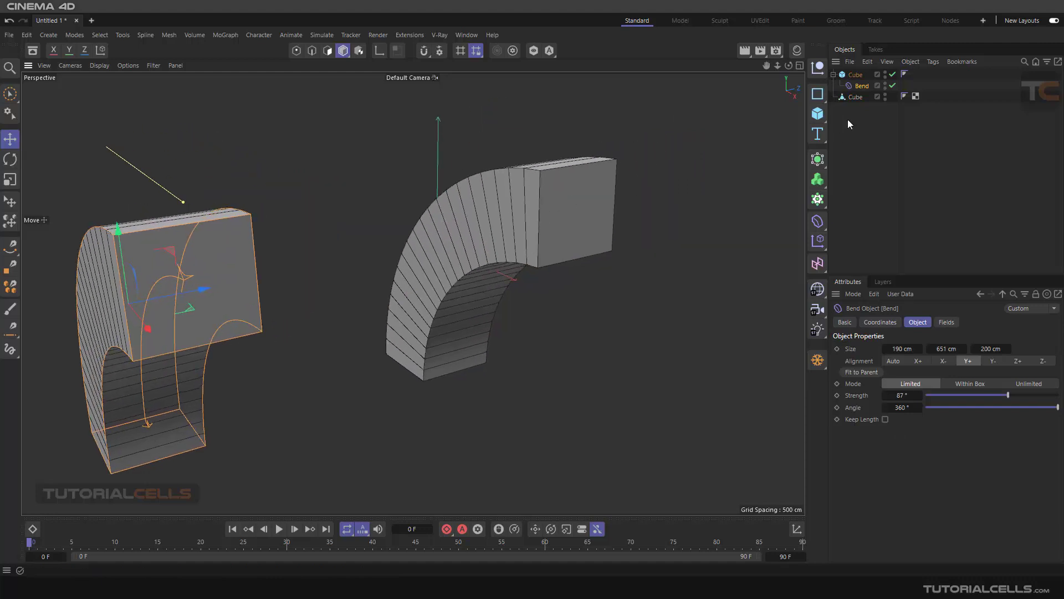
click(852, 98)
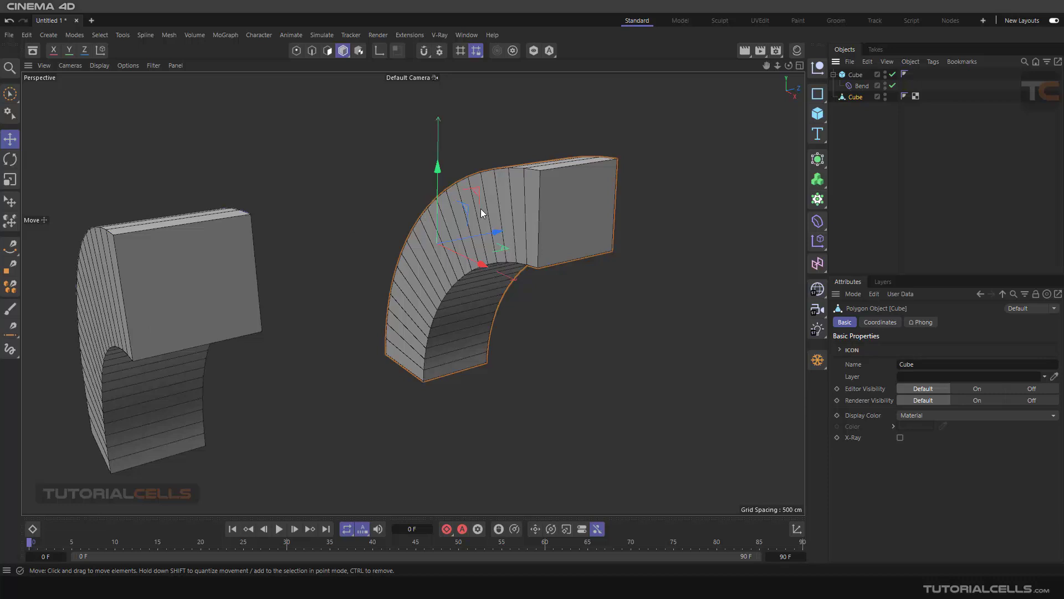
Pull one face of the frozen copy sideways in Polygon mode, then delete the copy
click(327, 51)
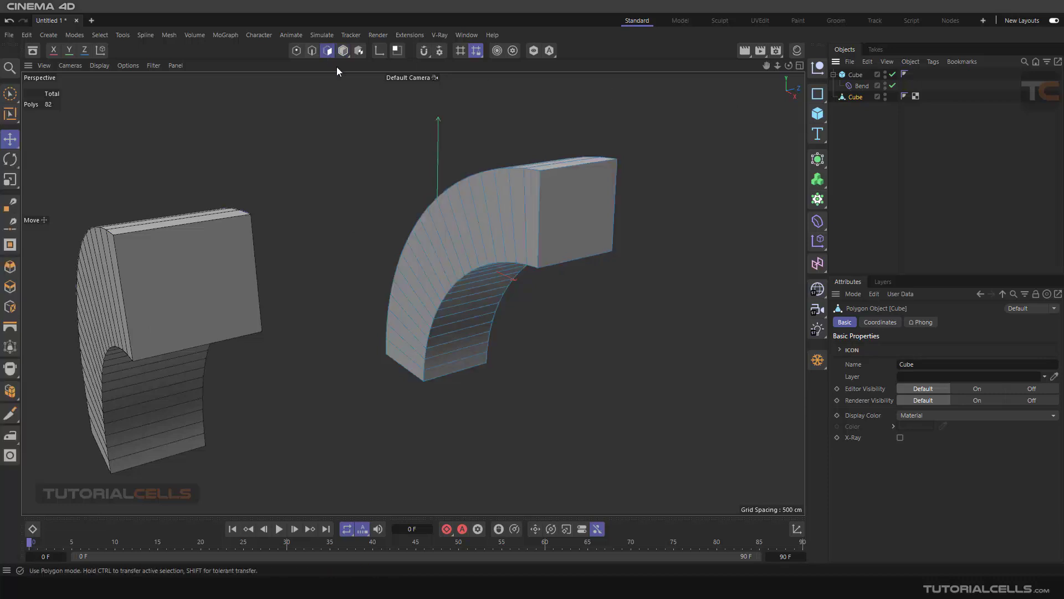
click(457, 219)
drag(392, 230, 375, 245)
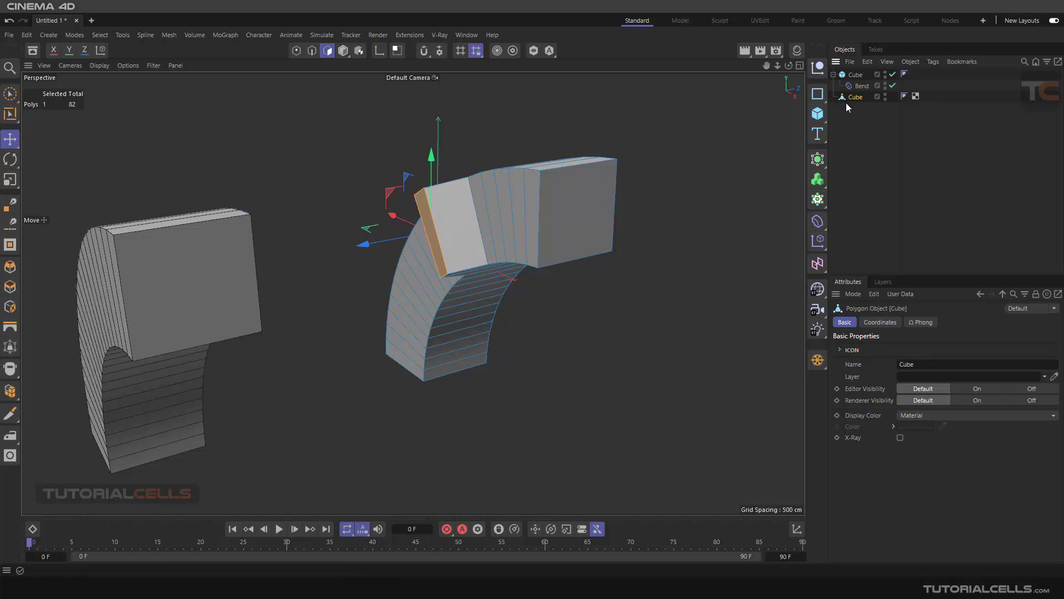
key(Delete)
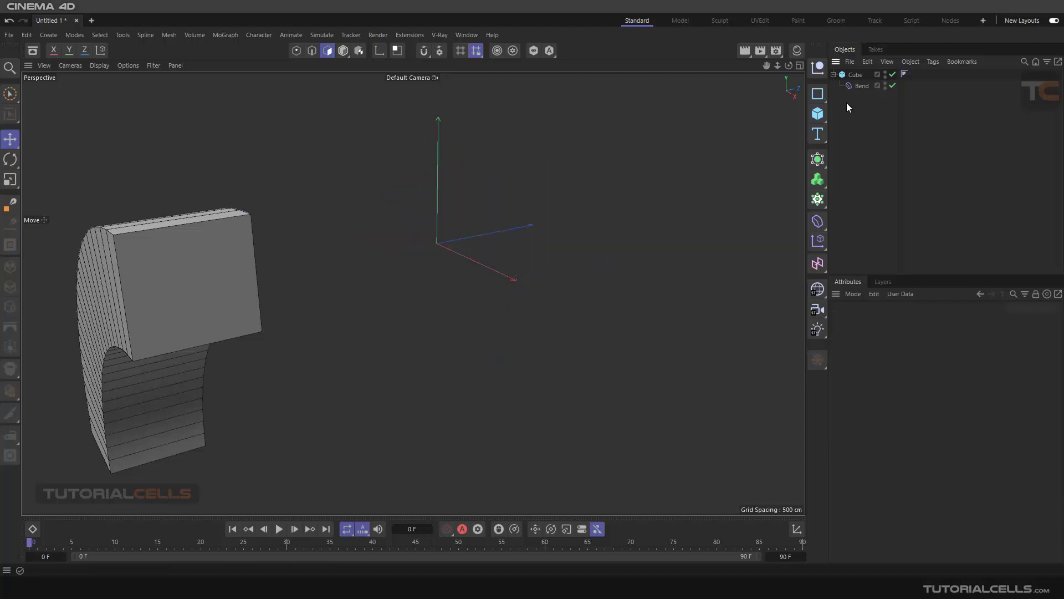
click(853, 75)
scroll(527, 268, down, 2)
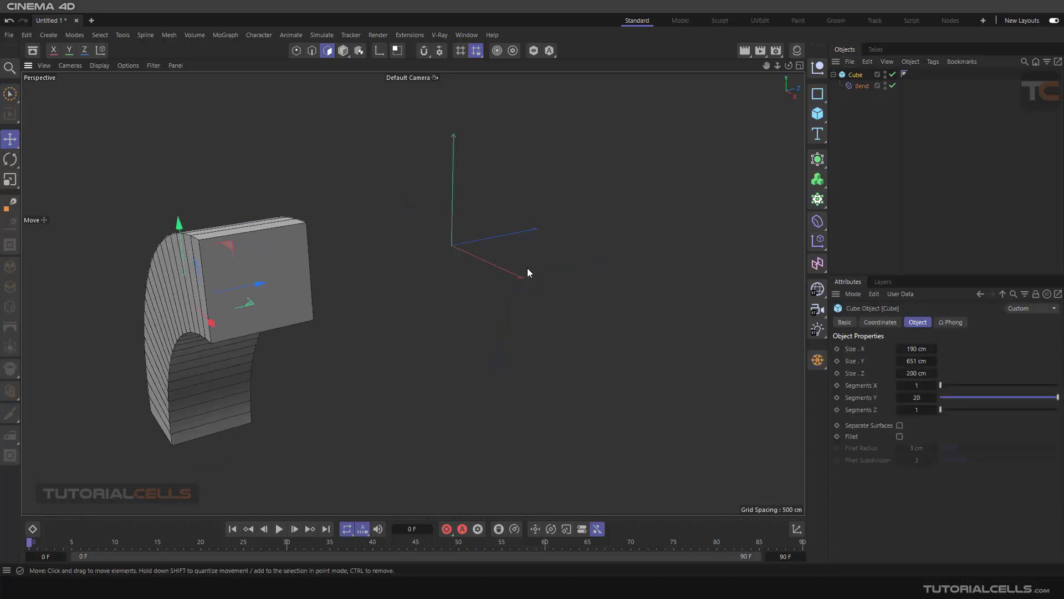
alt+drag(447, 266, 457, 257)
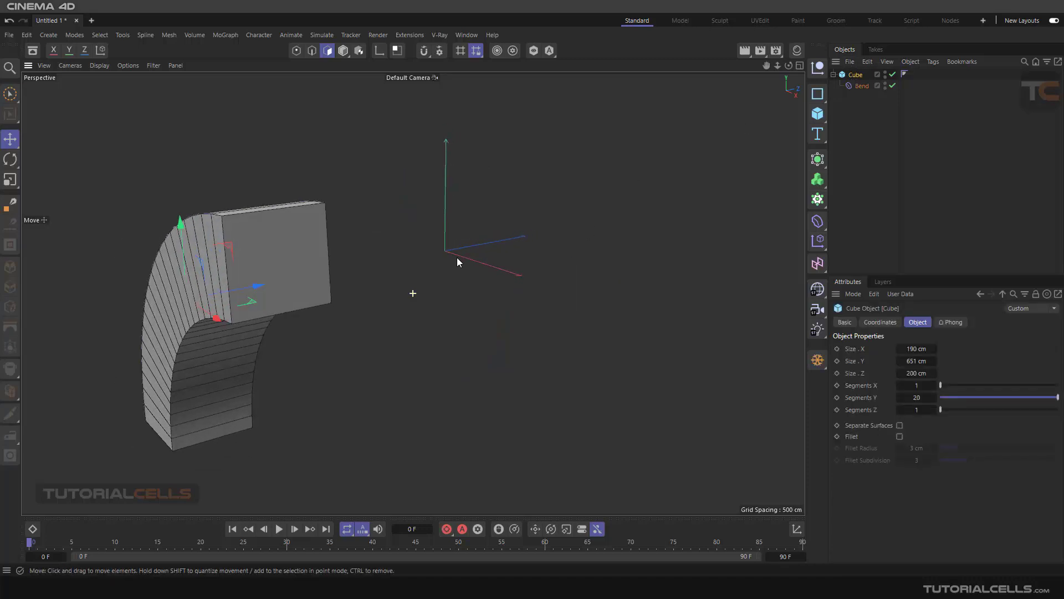
click(598, 529)
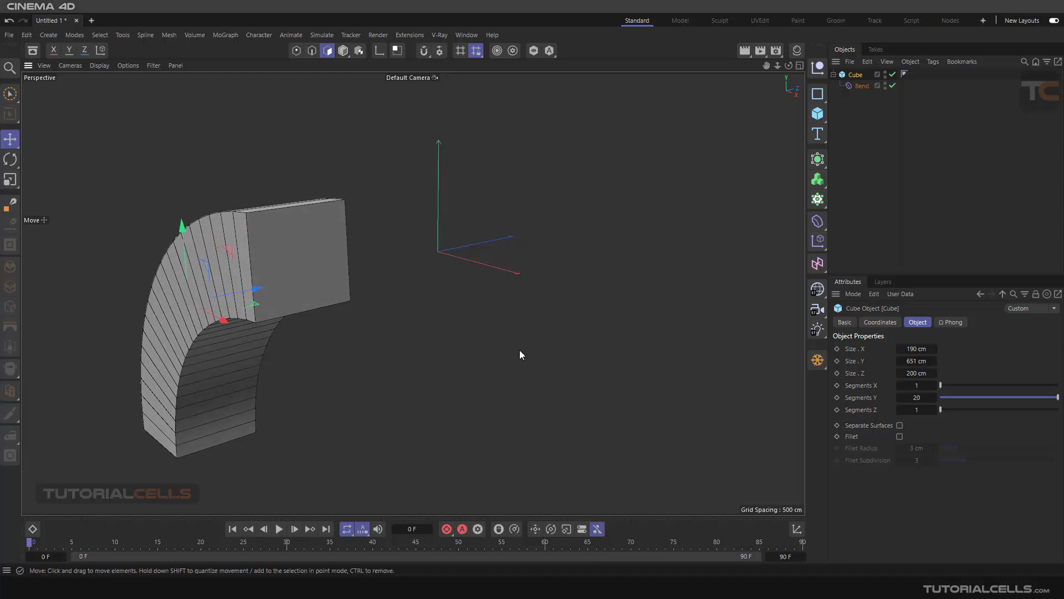
click(818, 160)
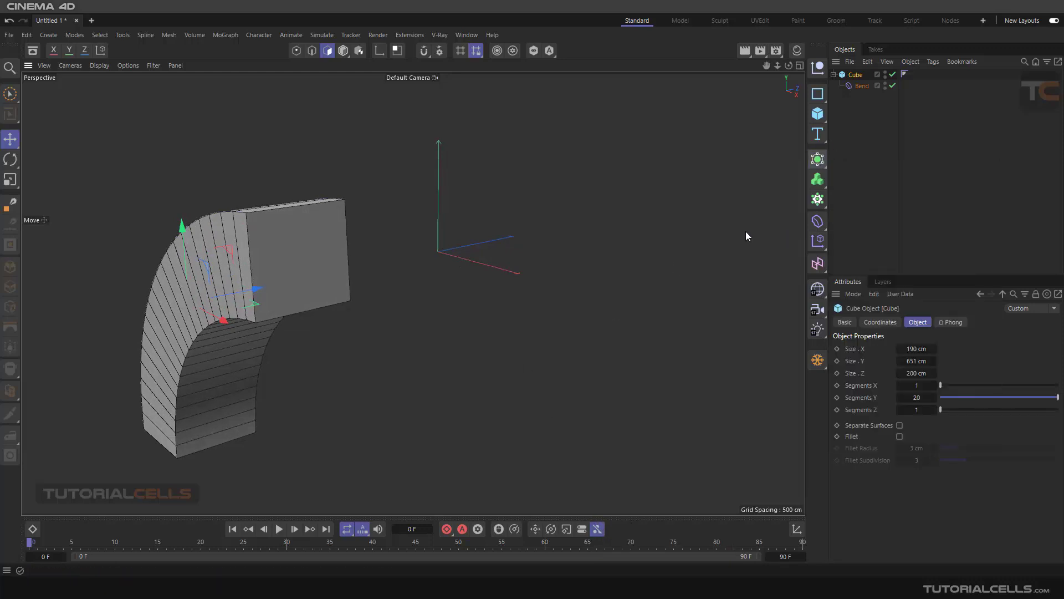
click(819, 187)
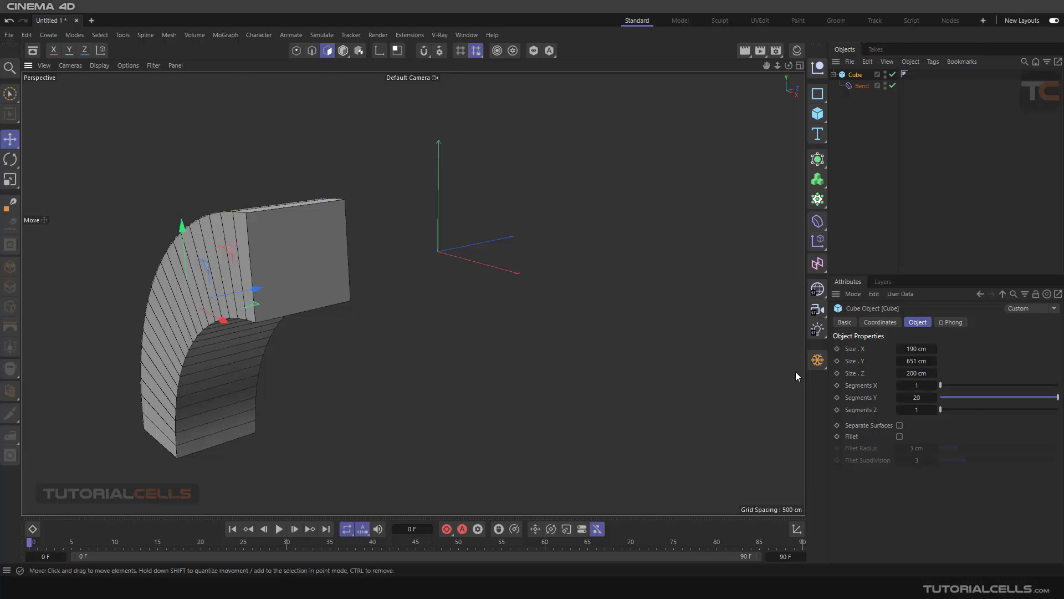
click(816, 364)
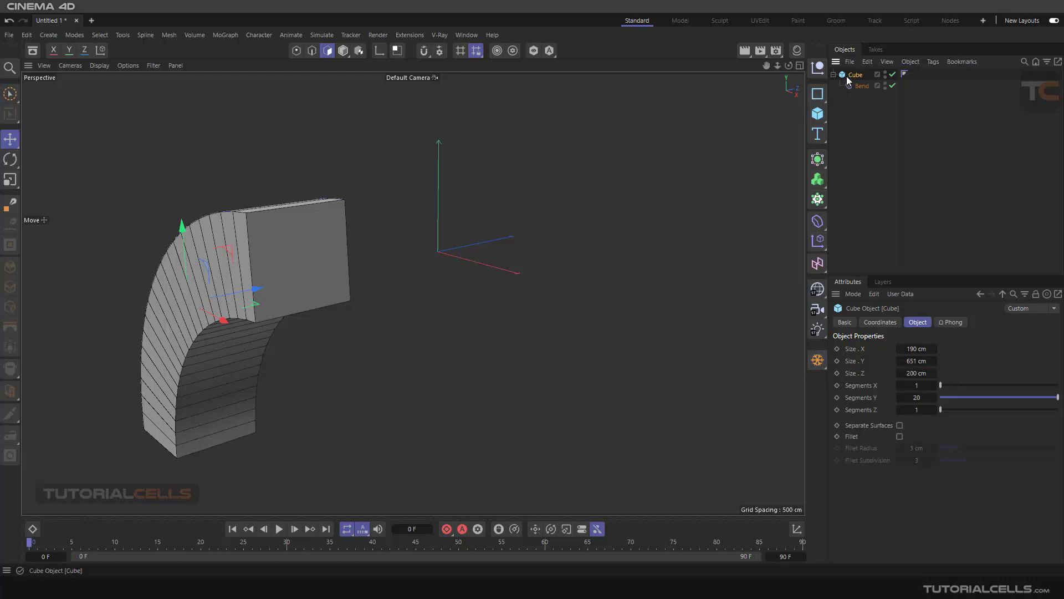
Delete the bent cube with its Bend deformer and add a fresh default cube
key(Delete)
click(818, 114)
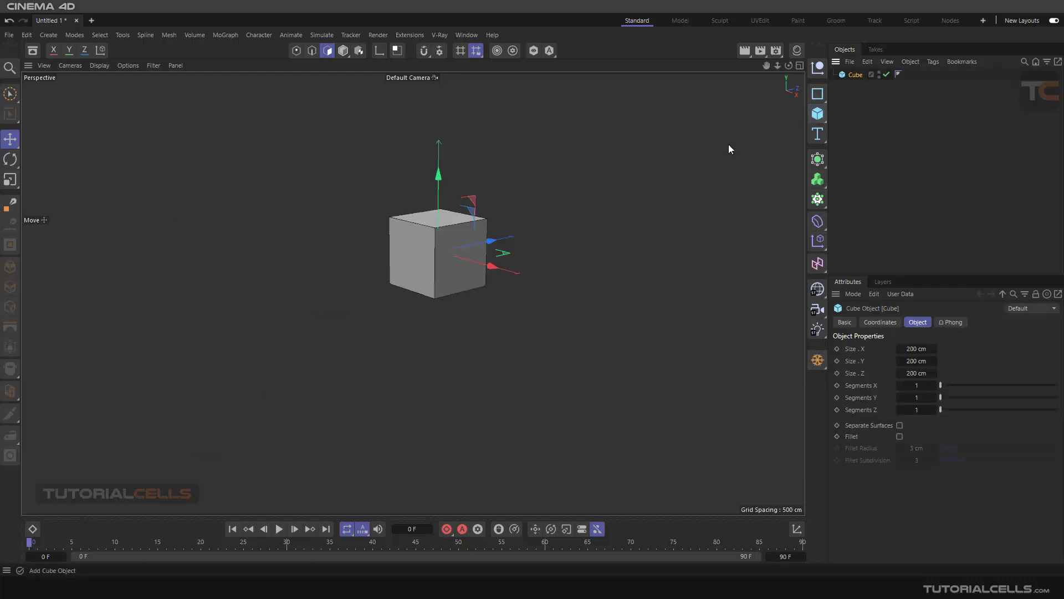
scroll(460, 233, up, 5)
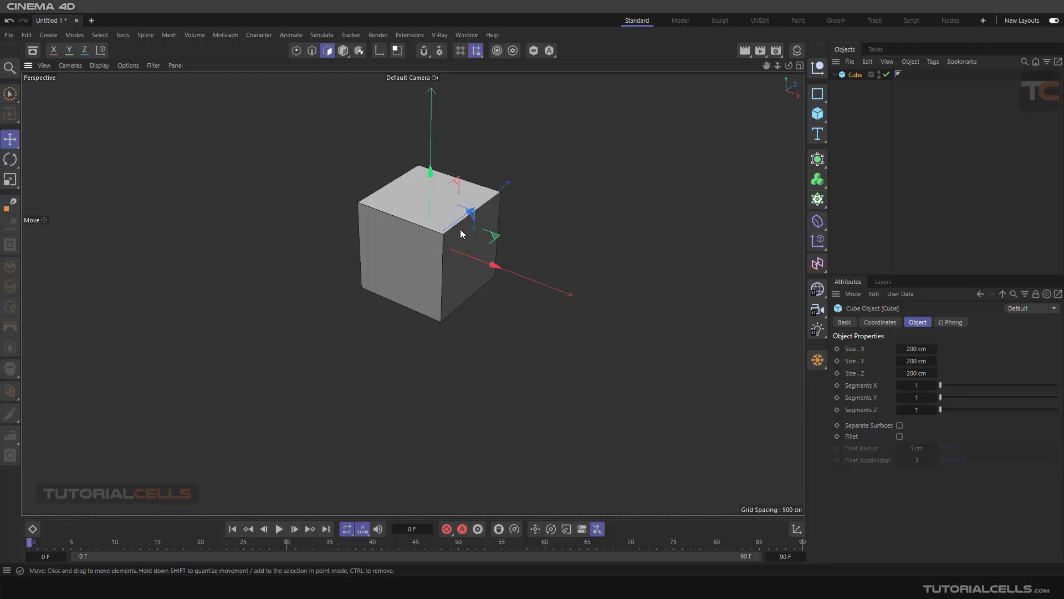
alt+drag(437, 266, 453, 272)
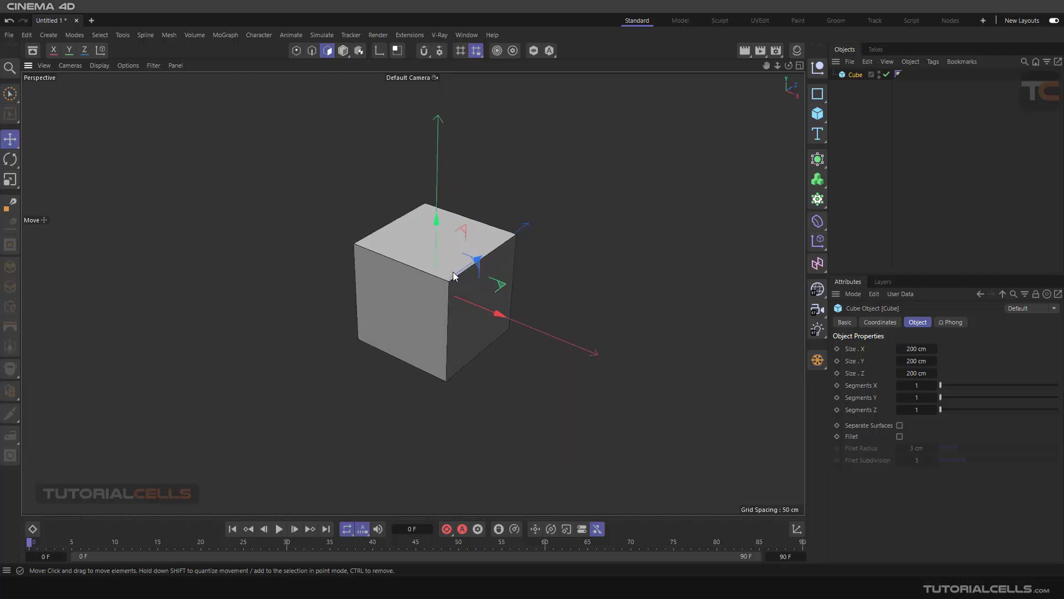
Add a cone, raise it onto the cube, and select both Cone and Cube
click(818, 113)
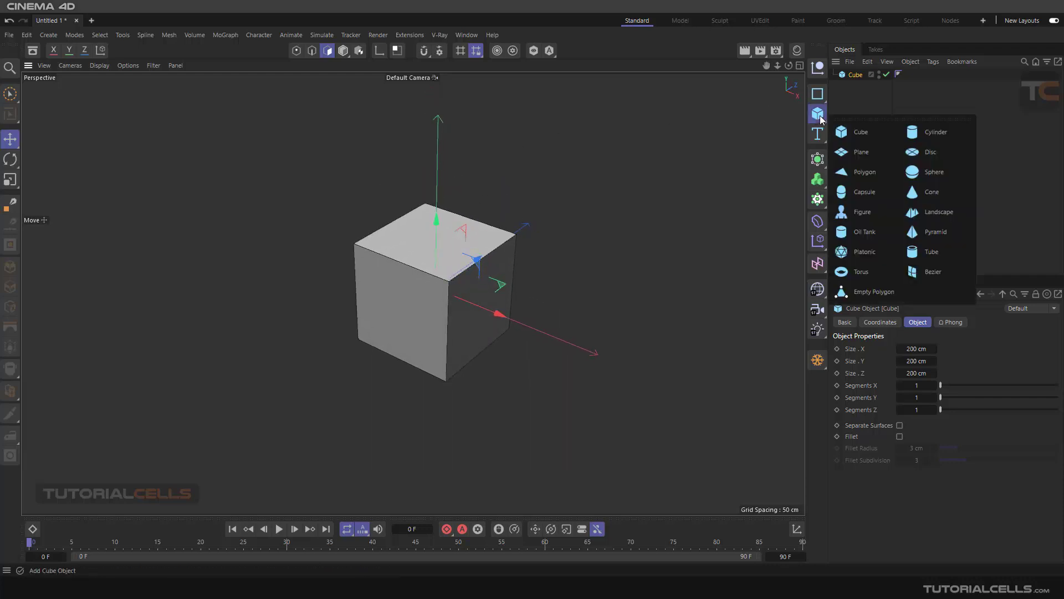
click(923, 191)
scroll(531, 234, down, 2)
drag(456, 216, 472, 143)
scroll(468, 270, up, 3)
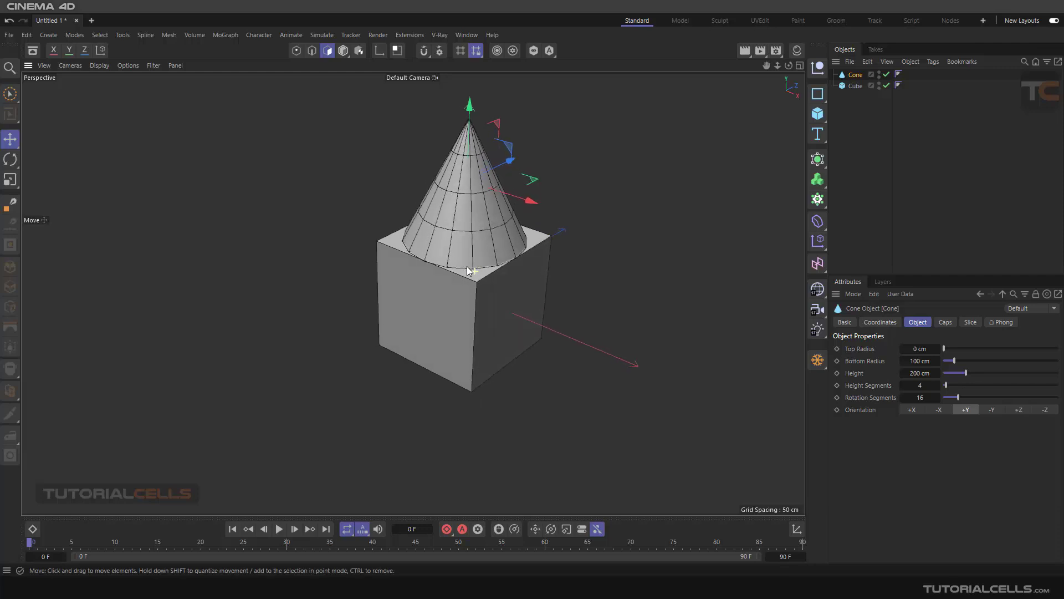
drag(854, 101, 842, 79)
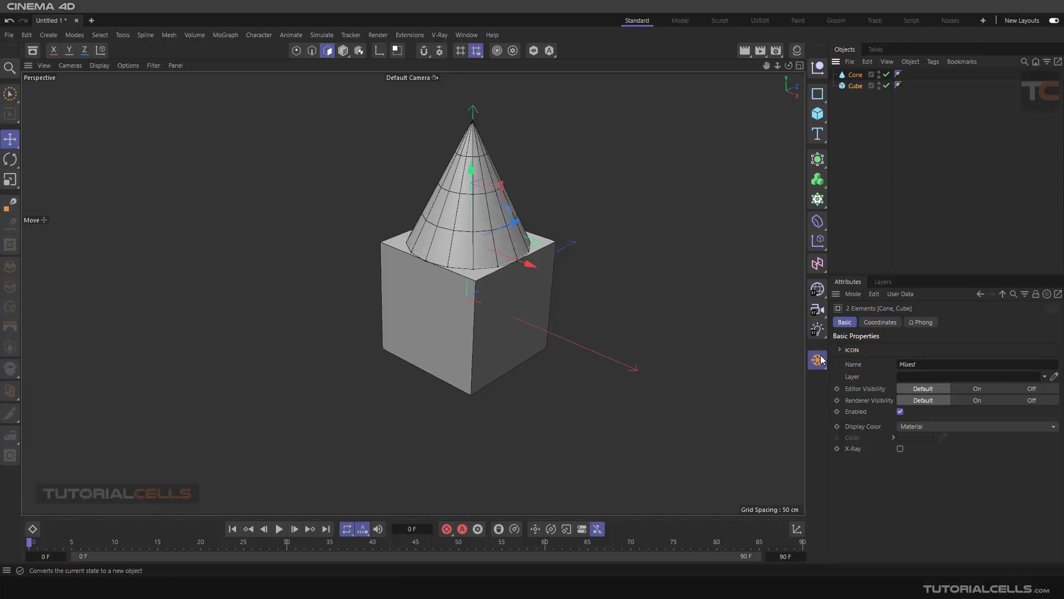
Make the cone and cube editable, then join them with Connect Objects into Cone.1
drag(820, 359, 865, 466)
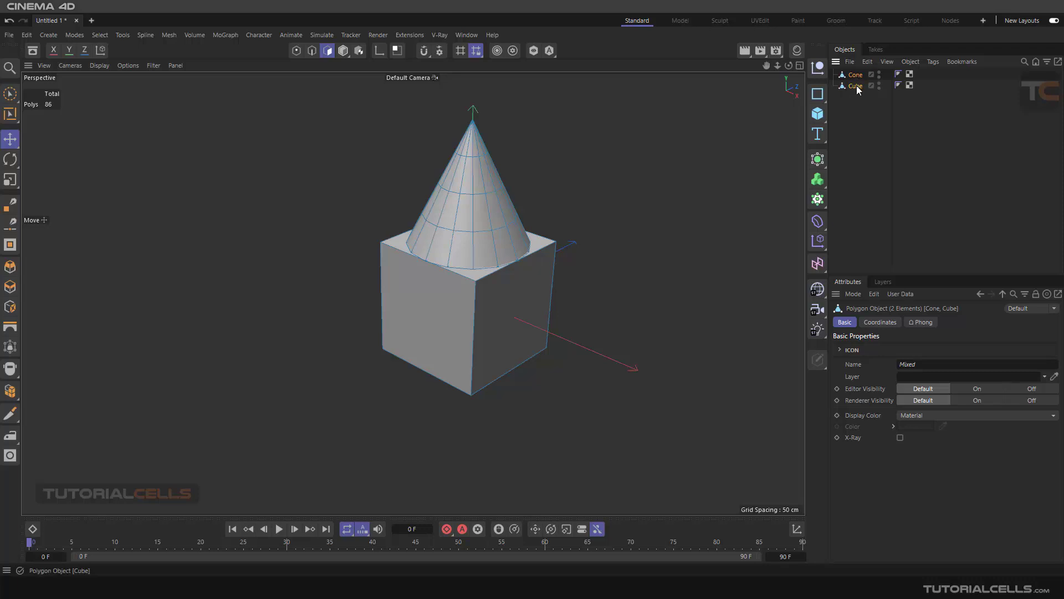
click(820, 361)
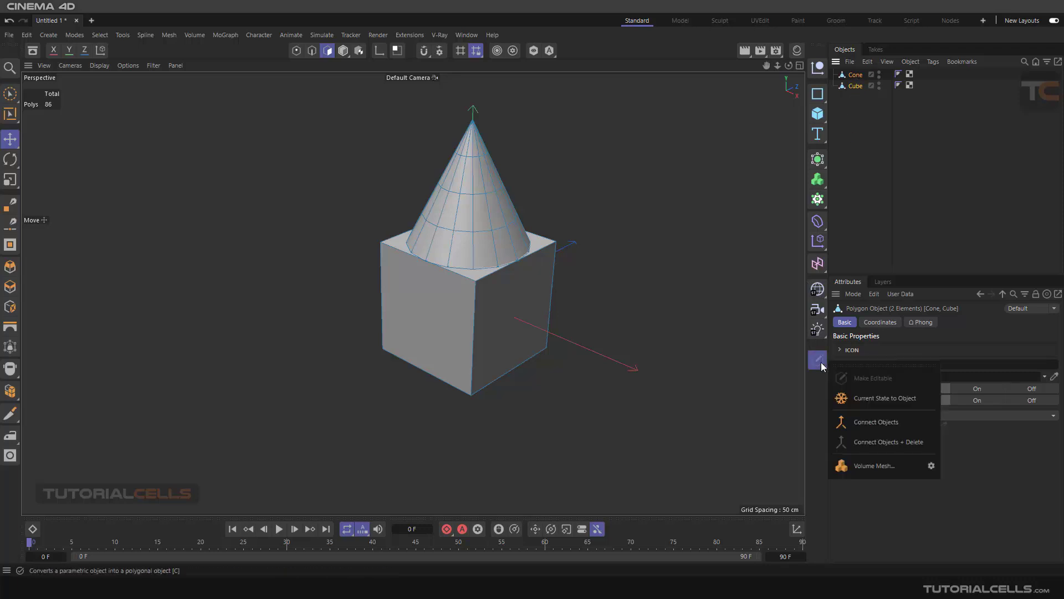
click(858, 424)
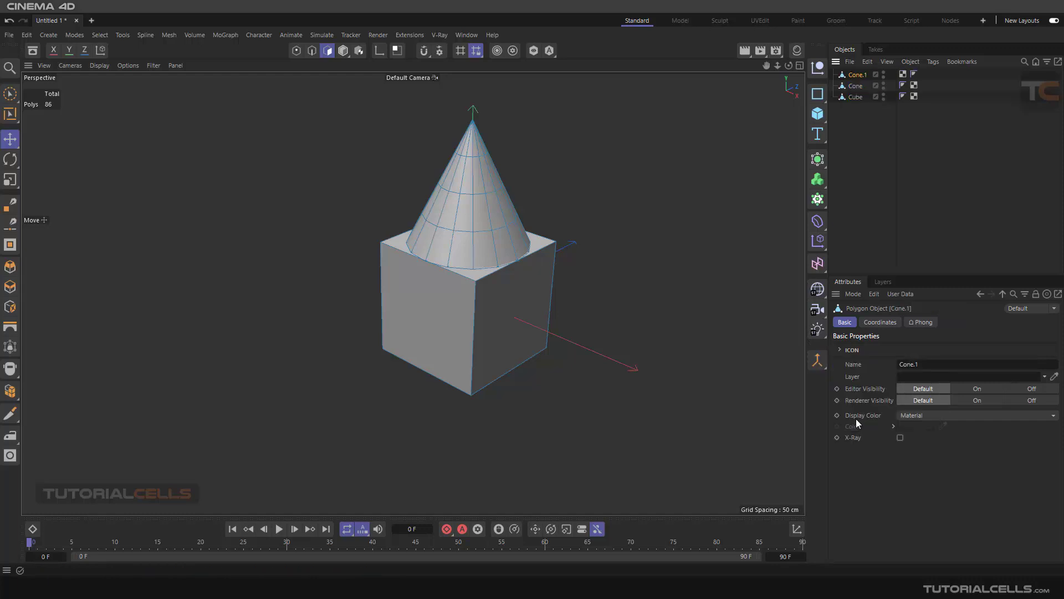
Move Cone.1 to the left, away from the original cone and cube
click(345, 50)
drag(501, 217, 341, 277)
click(854, 87)
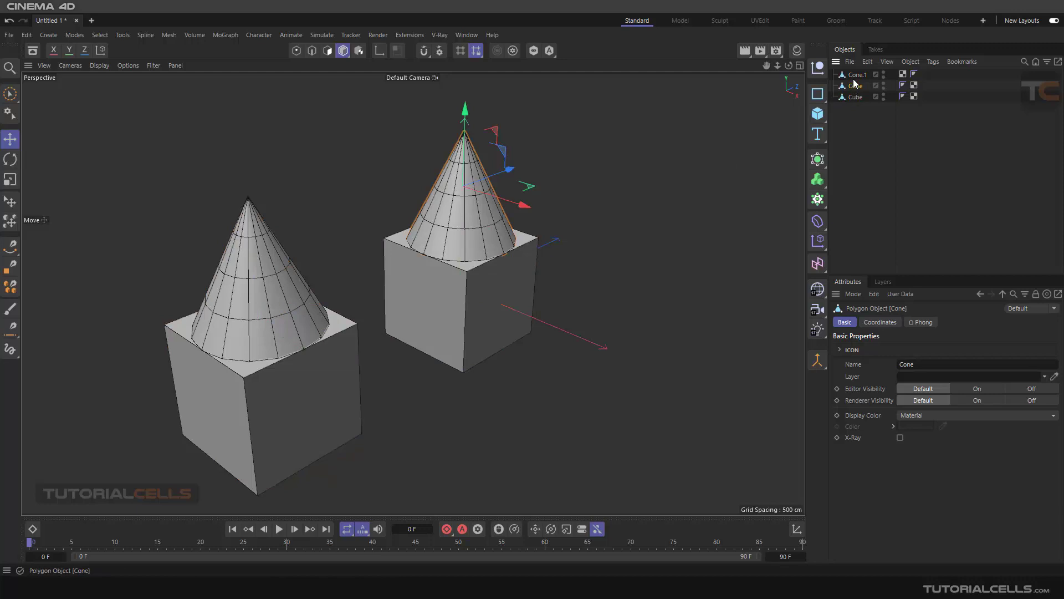
Delete Cone.1, then reselect the original Cone and Cube together
click(857, 75)
middle_click(304, 325)
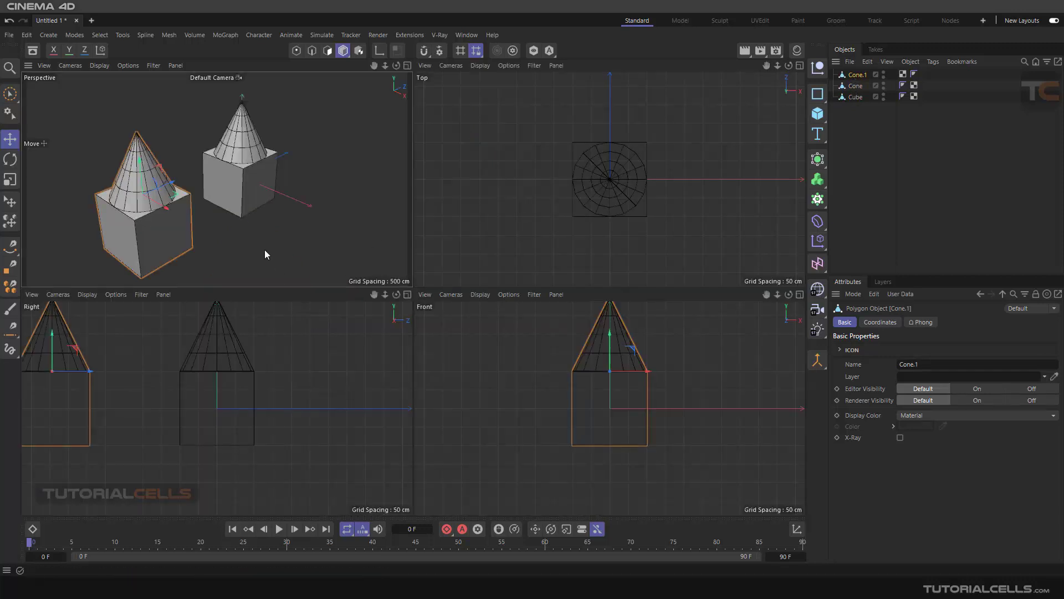
middle_click(264, 255)
scroll(286, 311, up, 5)
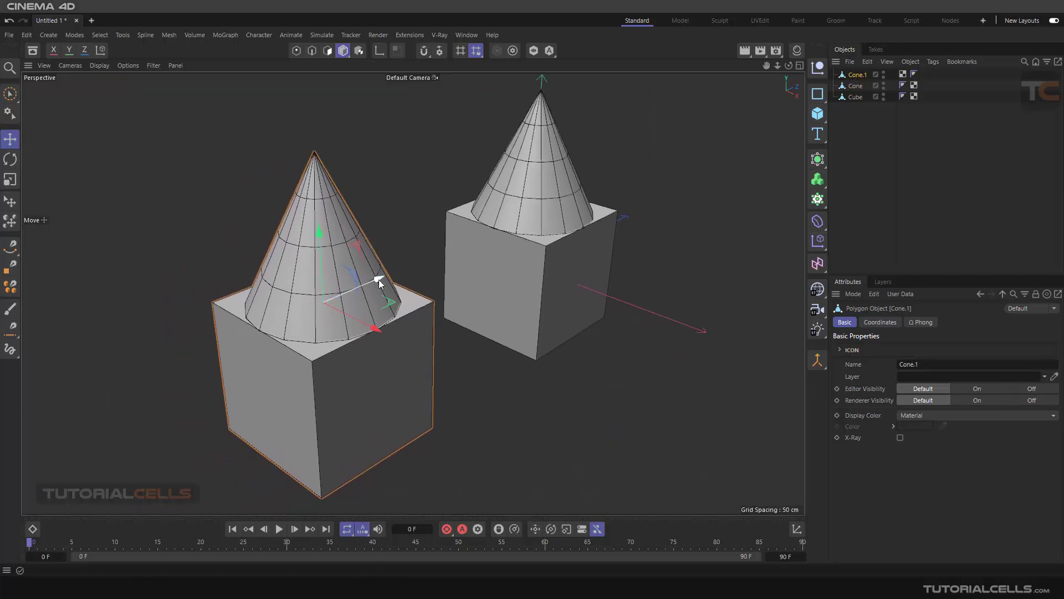
drag(331, 290, 362, 289)
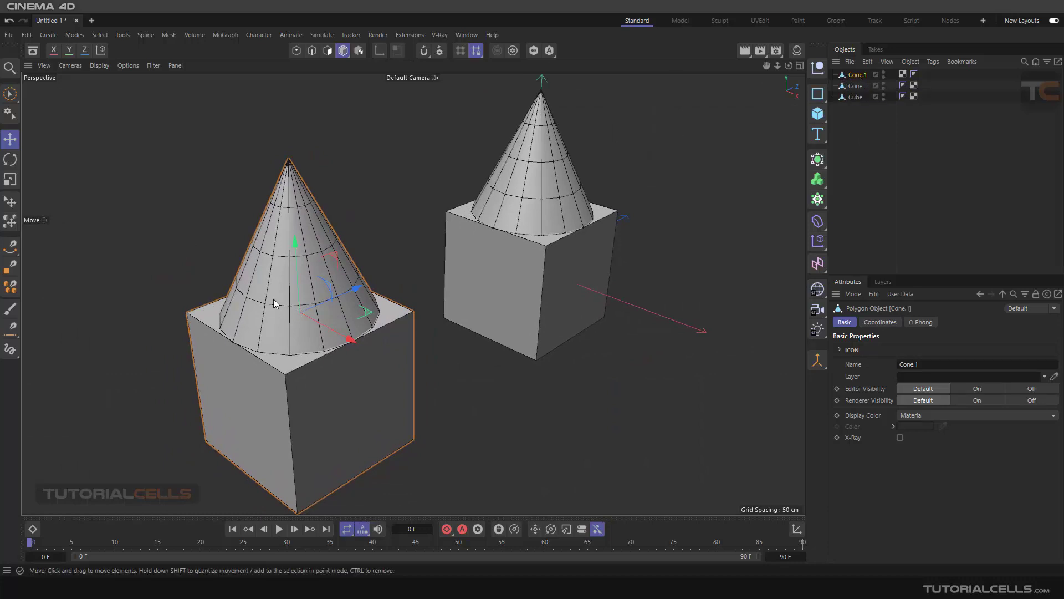
alt+drag(291, 318, 271, 311)
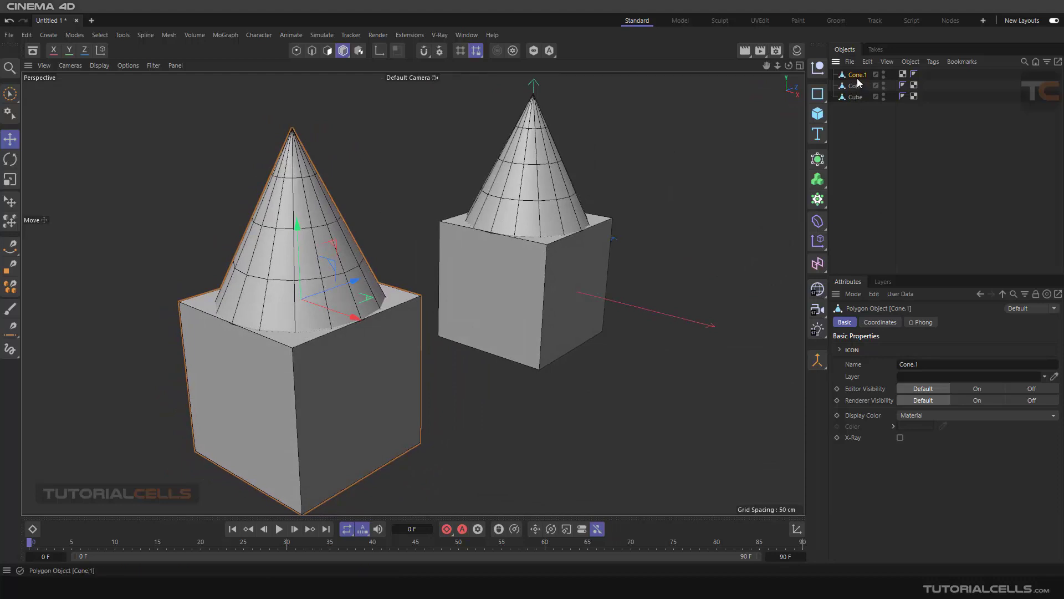
key(Delete)
drag(856, 98, 846, 73)
click(818, 362)
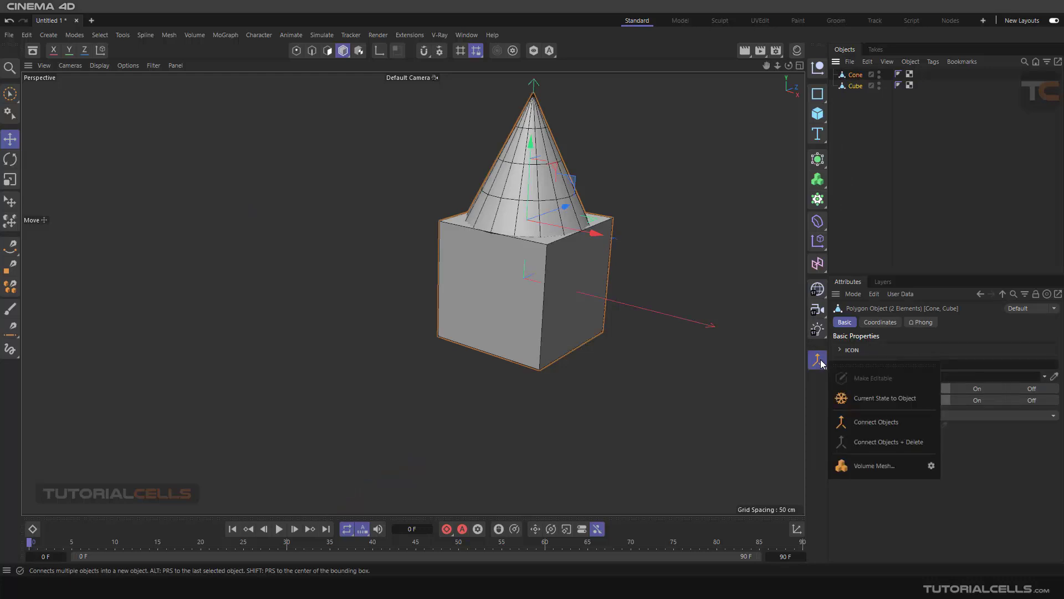
click(860, 441)
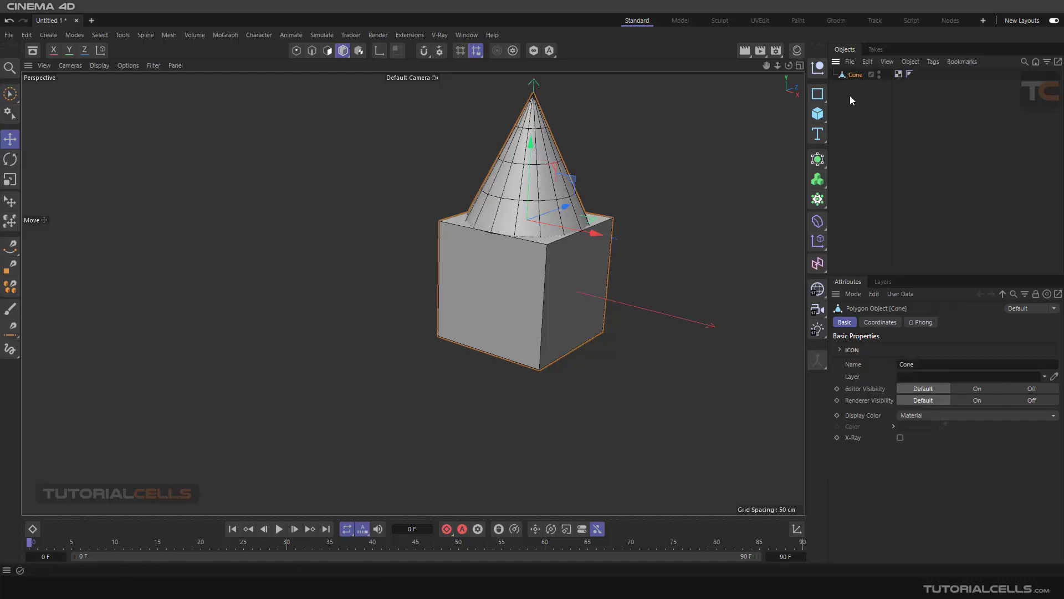
drag(564, 208, 539, 215)
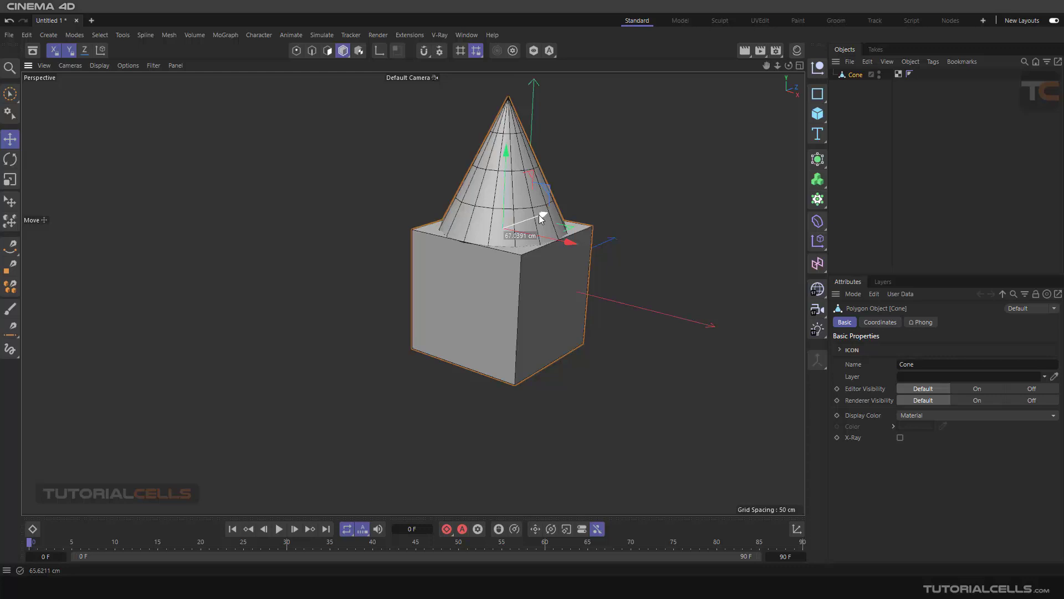
key(ctrl+z)
key(ctrl+z)
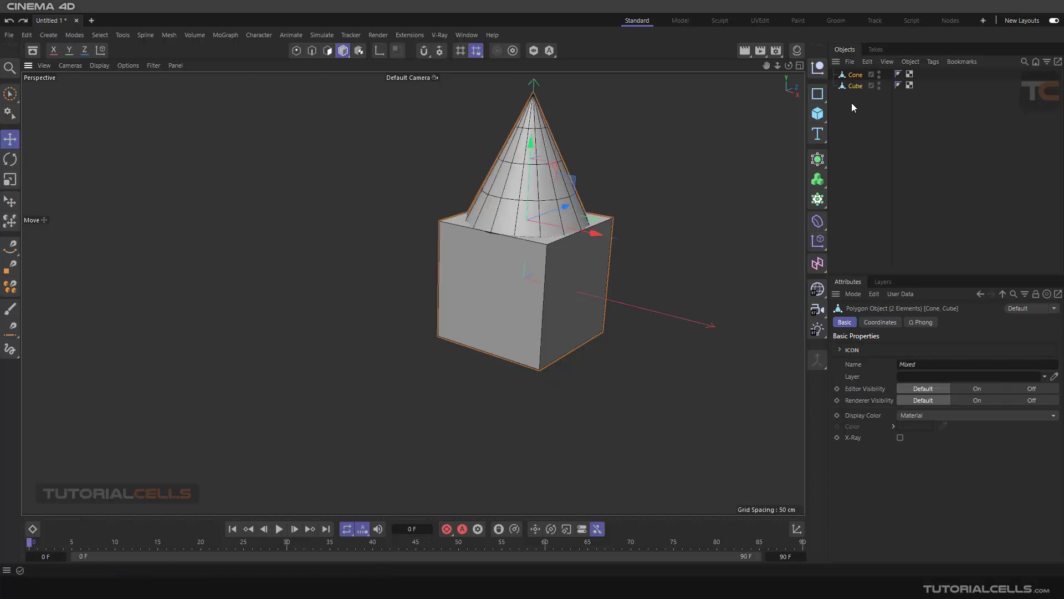
click(817, 360)
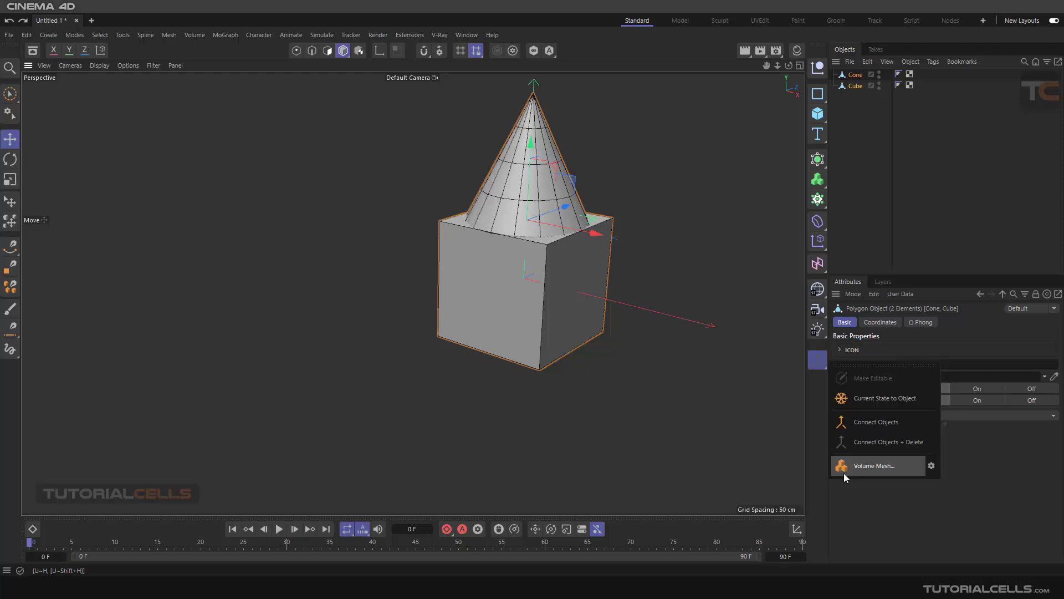
click(169, 35)
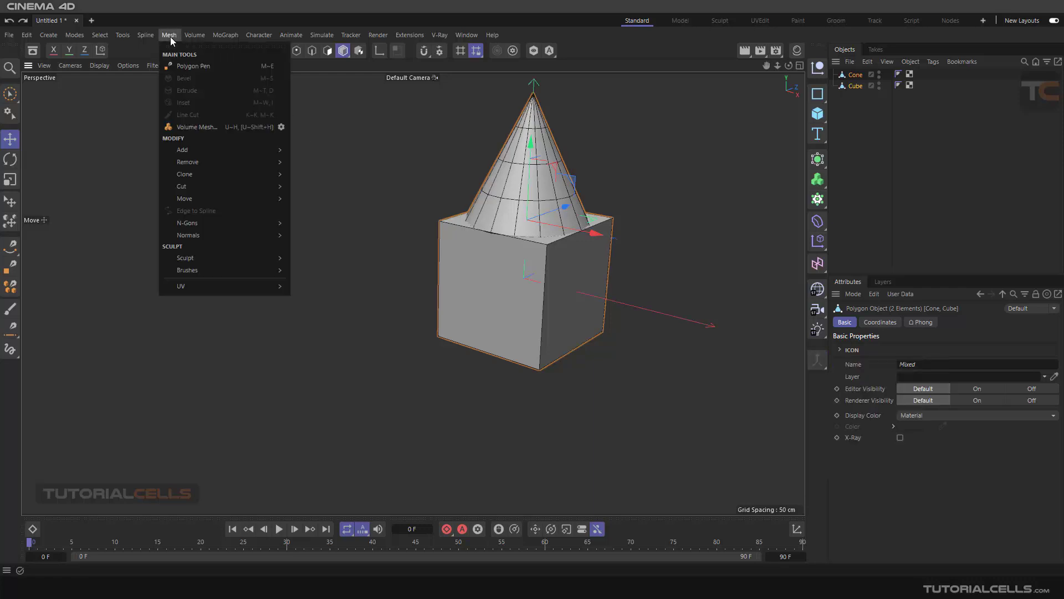
click(818, 182)
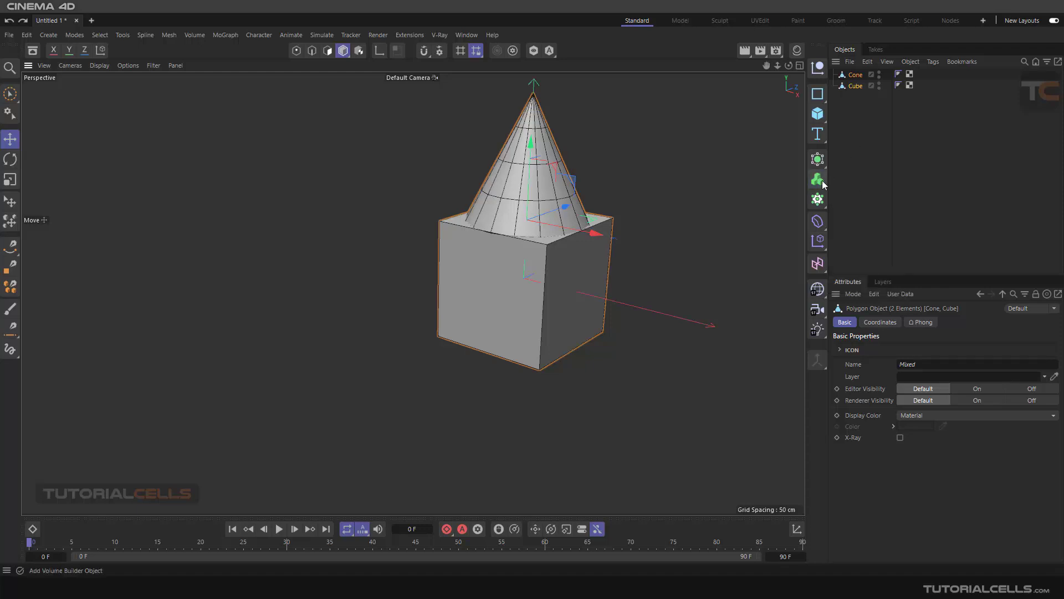
click(168, 35)
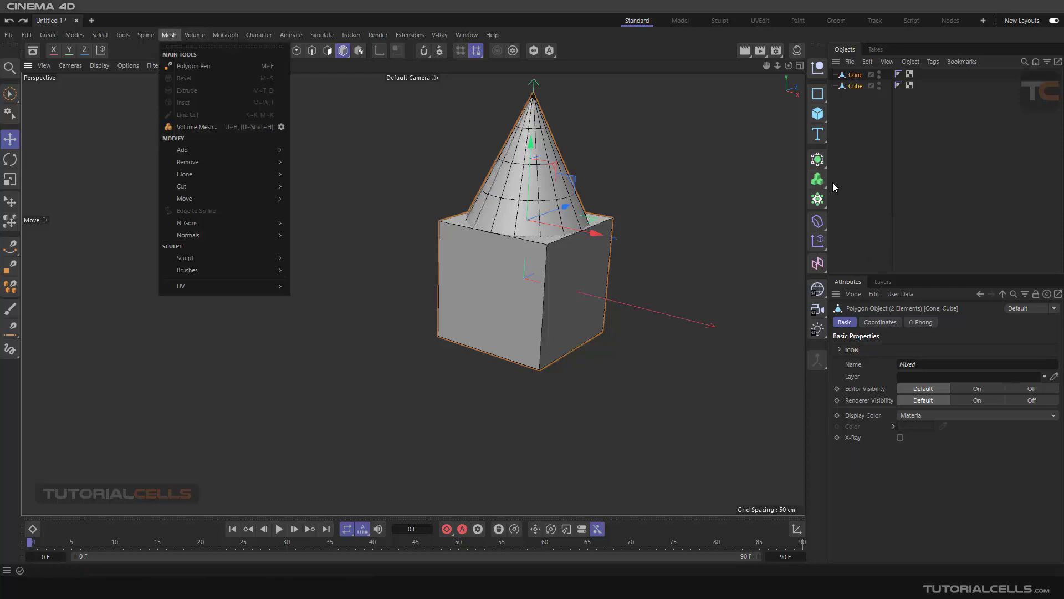
click(864, 178)
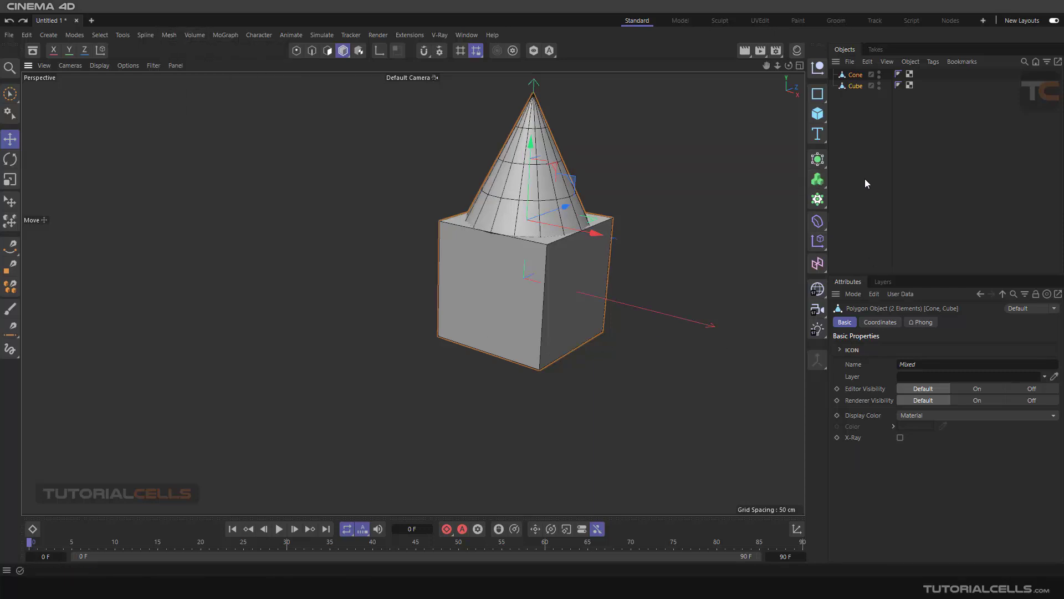
click(817, 183)
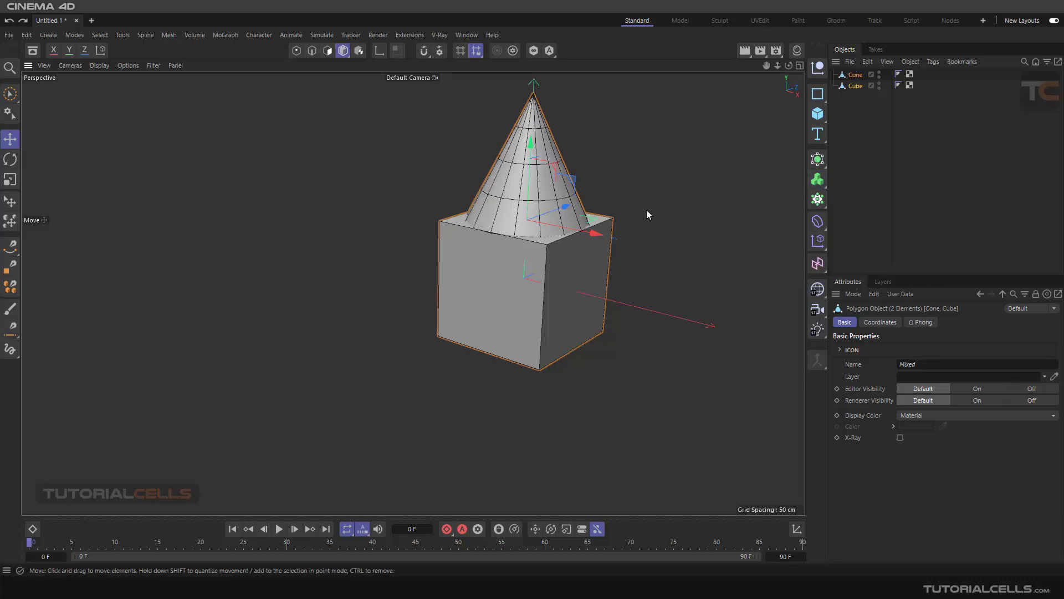
drag(647, 210, 564, 212)
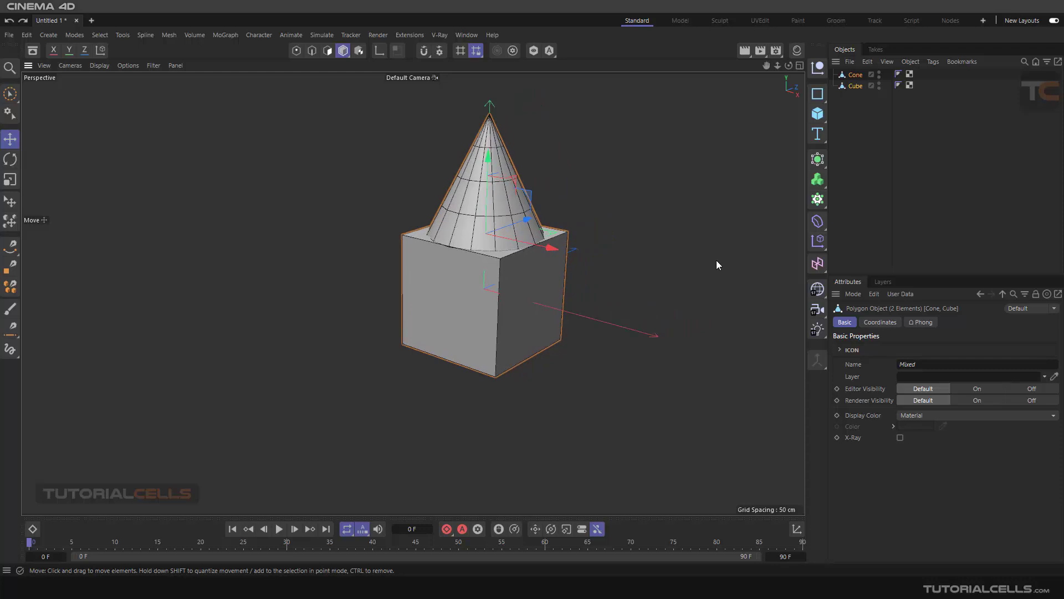
click(817, 359)
Add Cube.1, move it left of the stacked pair, and make it editable
click(845, 378)
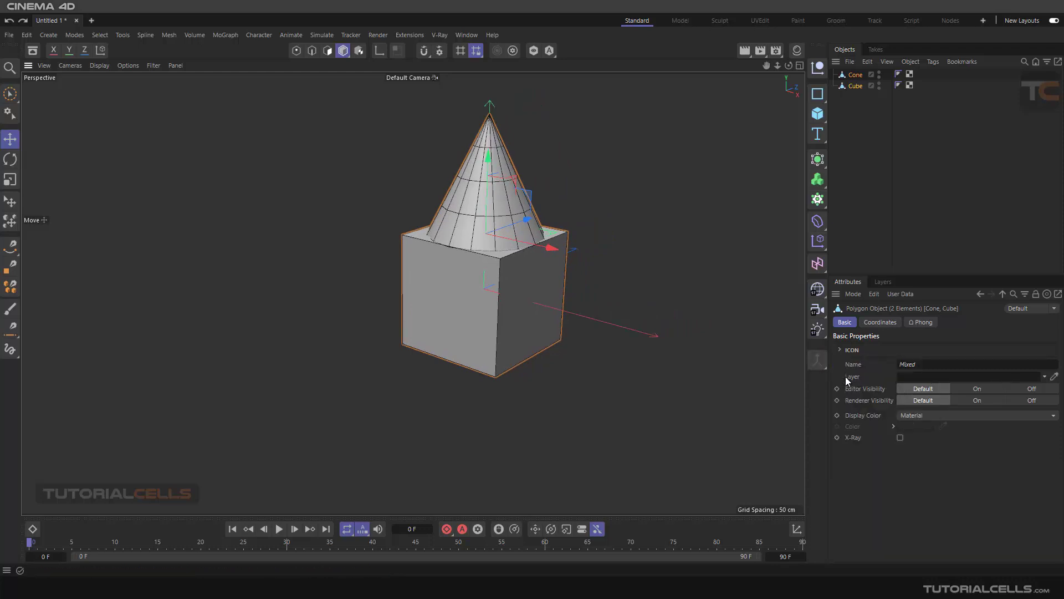
click(820, 366)
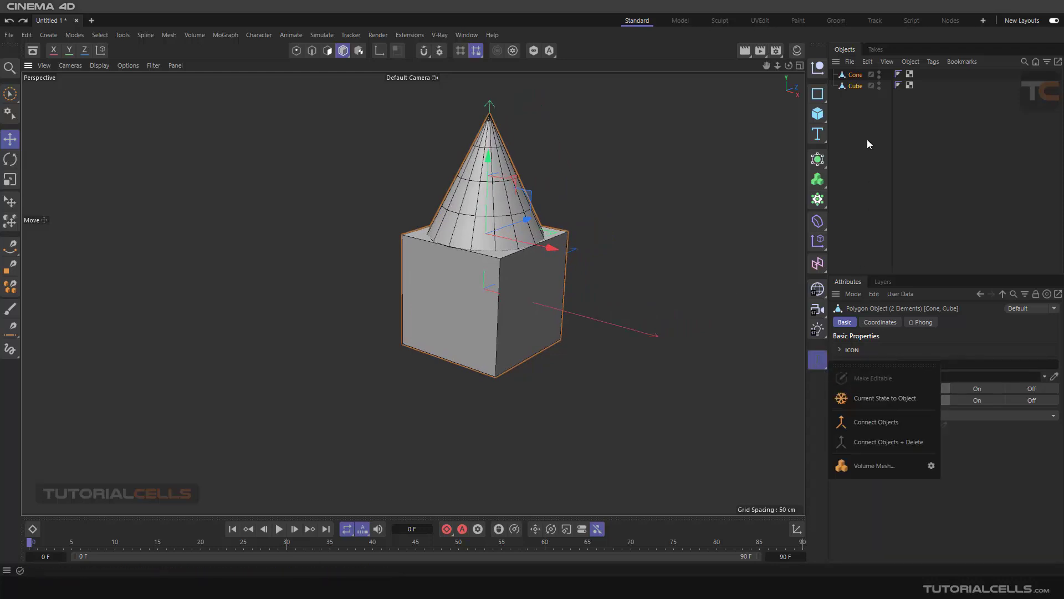
click(817, 113)
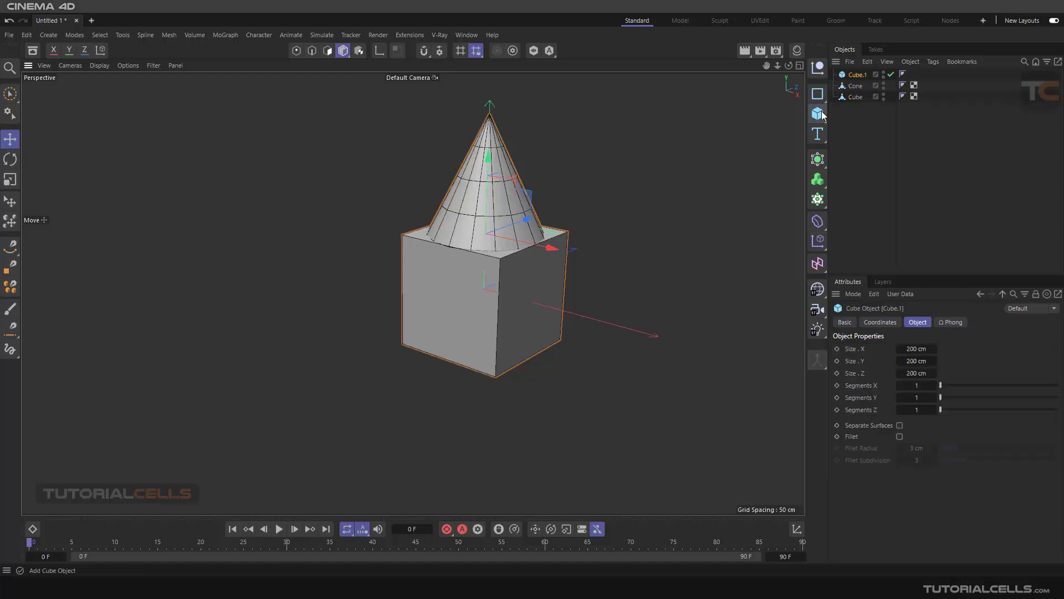
drag(530, 268, 453, 331)
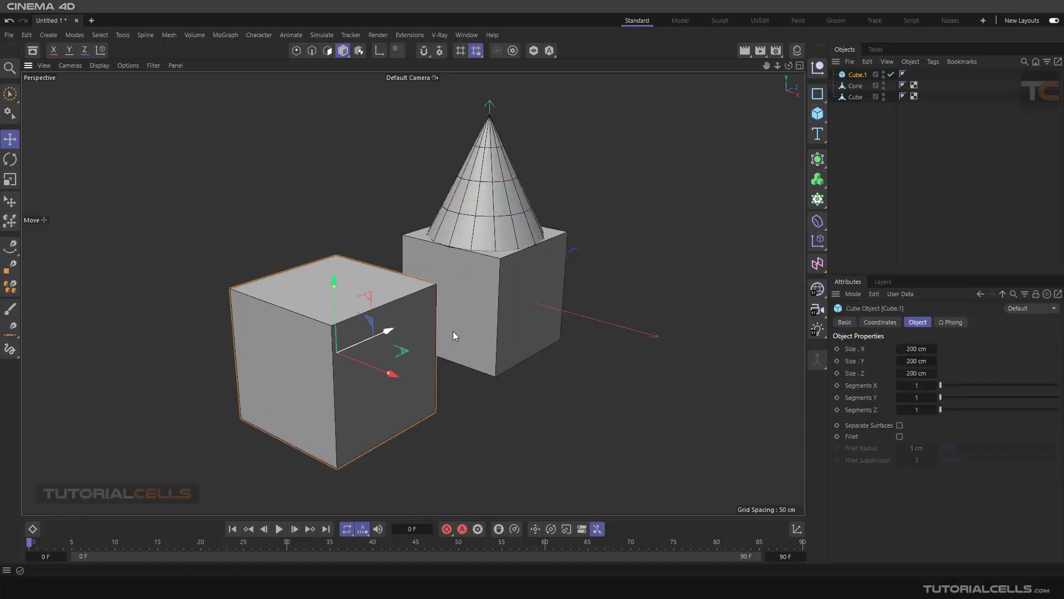
click(817, 364)
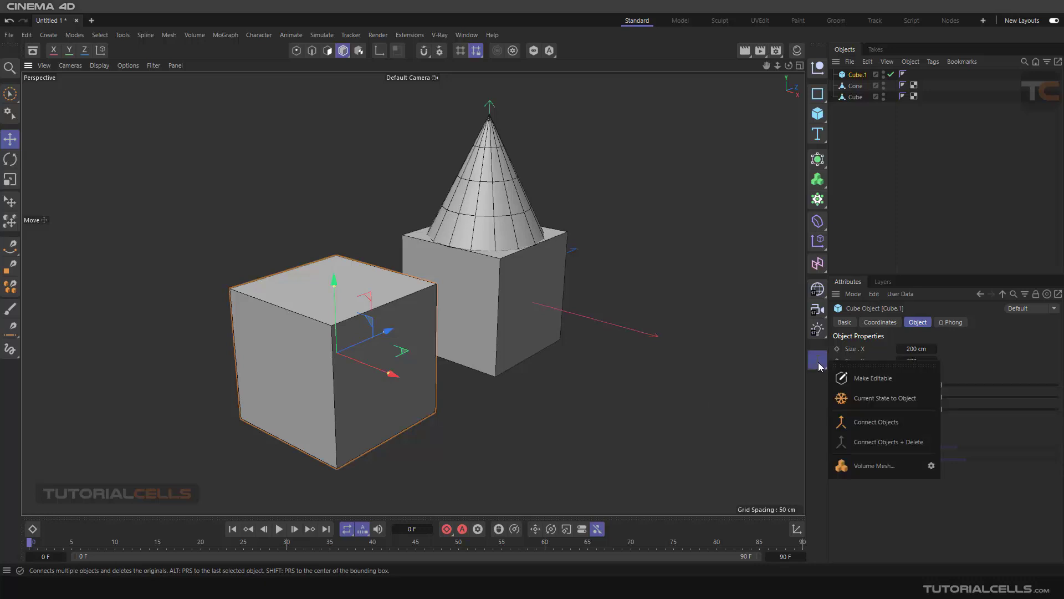
click(843, 377)
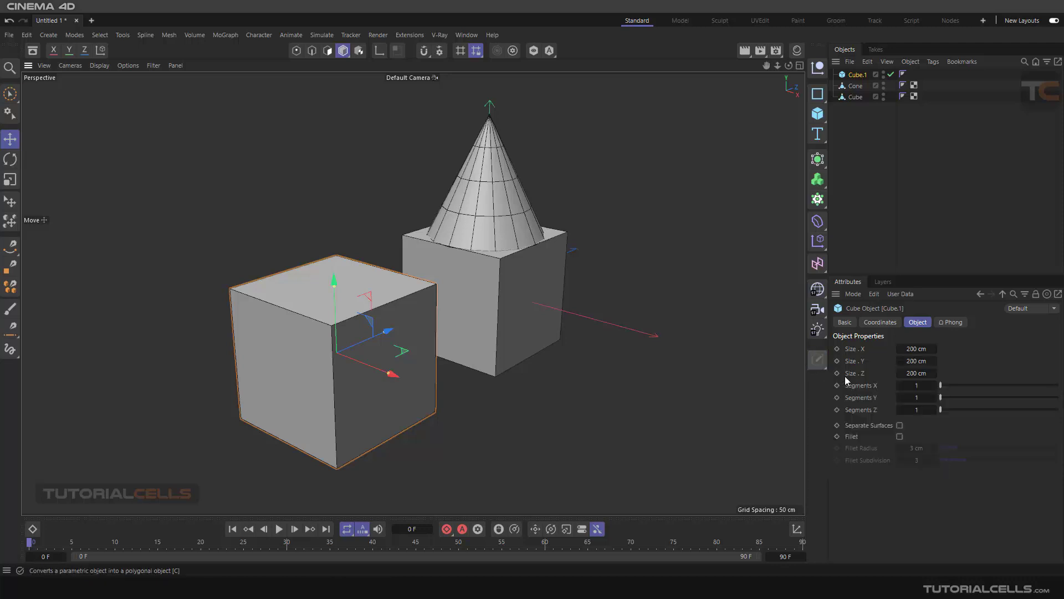
click(815, 360)
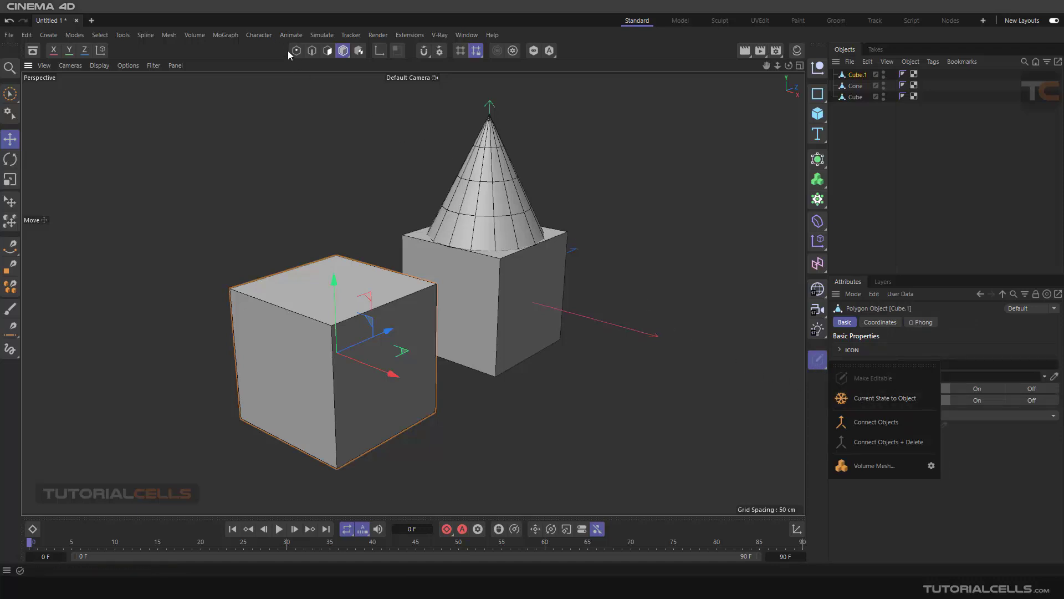
click(620, 221)
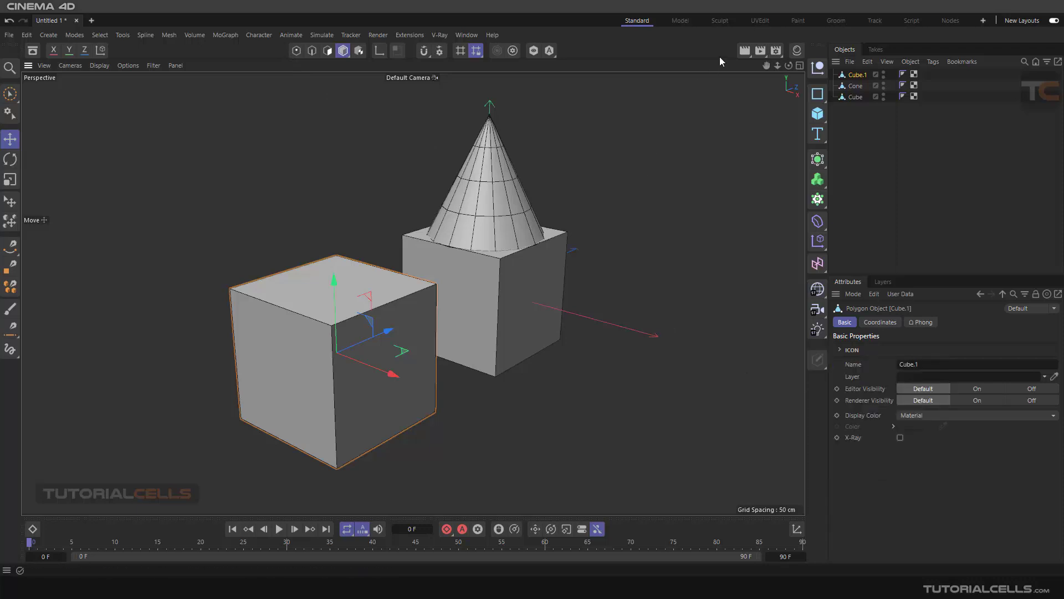